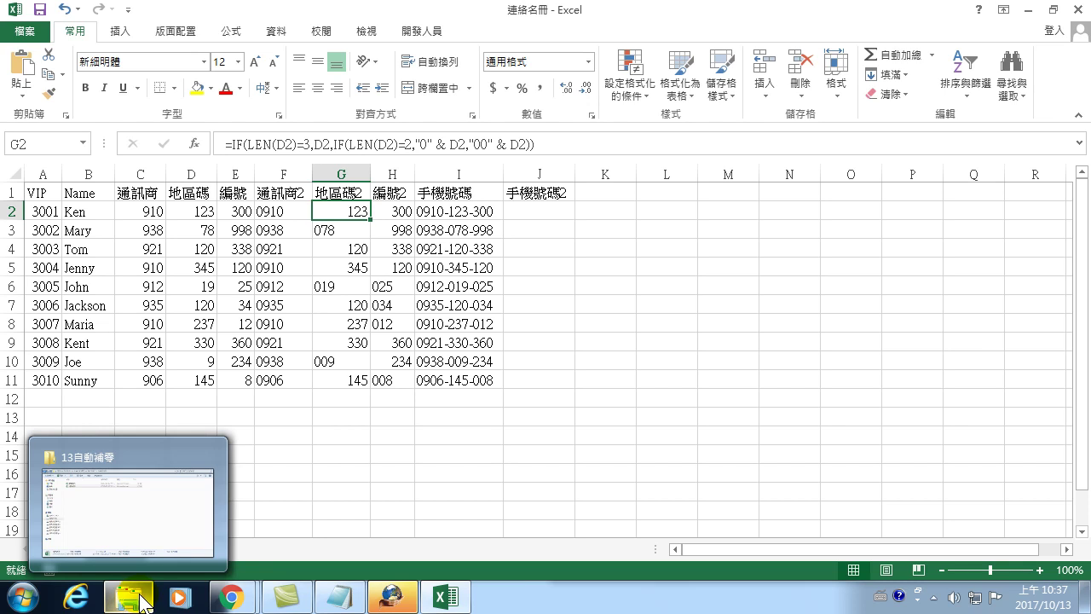
- Open the macro-enabled 連絡名冊.xlsm workbook from the 13自動補零 folder and select cell J2
{"action": "left_click", "coordinate": [143, 601]}
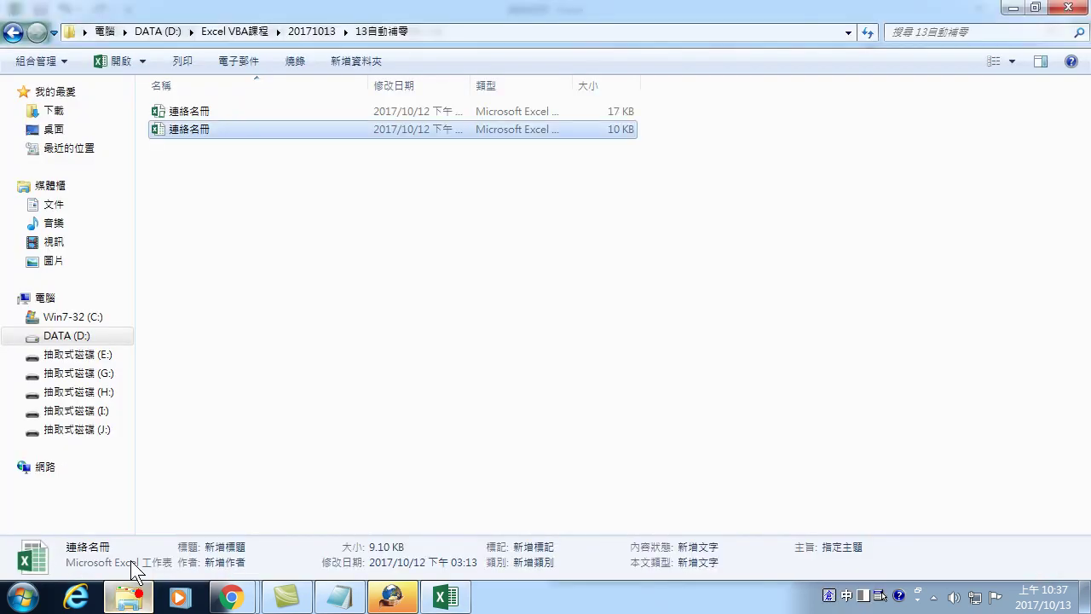
{"action": "double_click", "coordinate": [204, 111]}
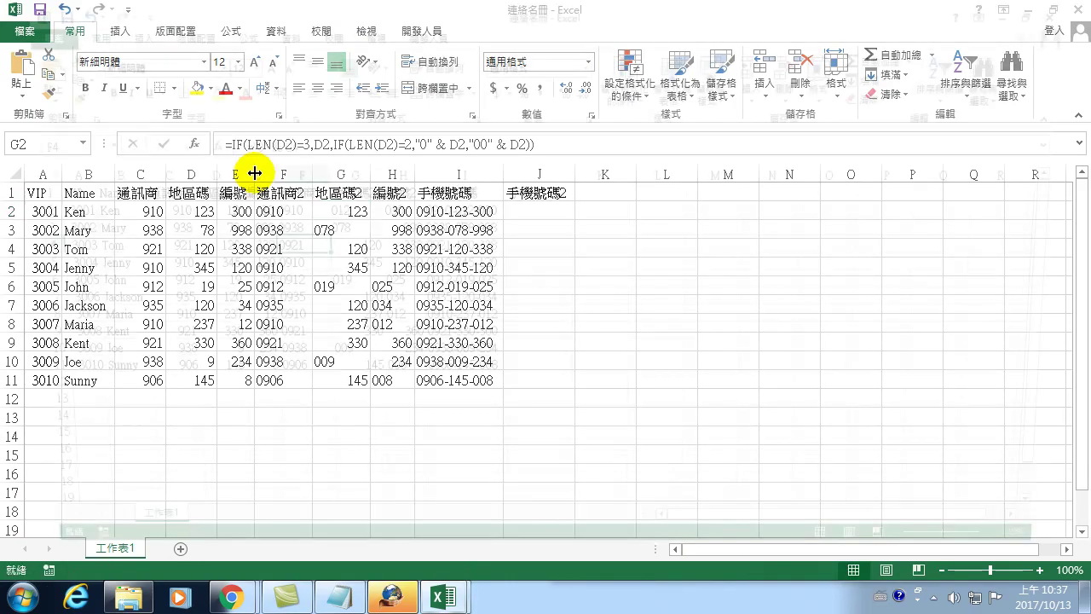
{"action": "left_click", "coordinate": [544, 209]}
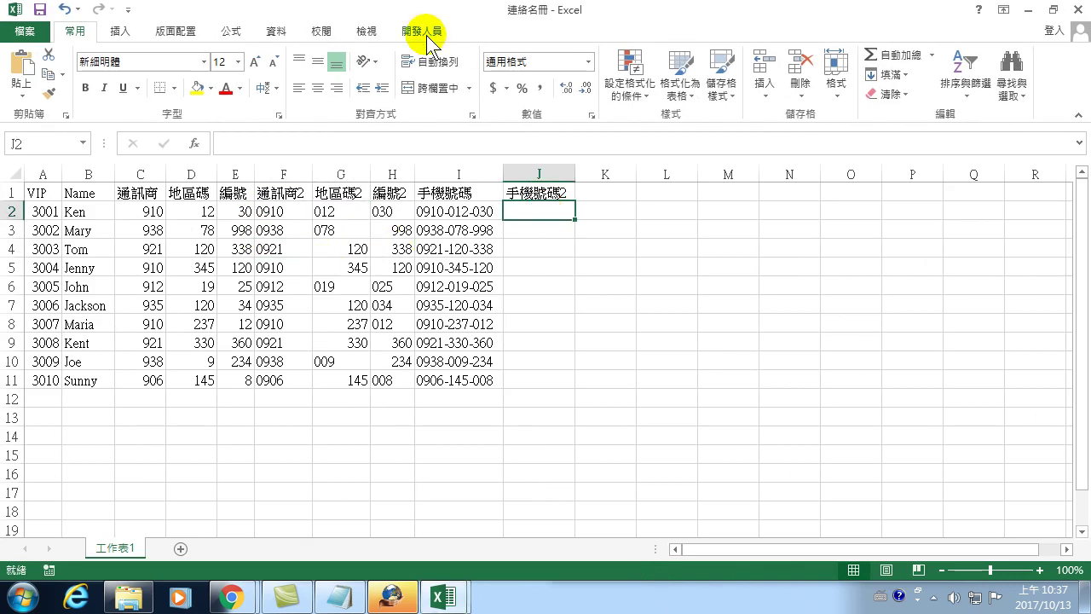
- Open the 手機號碼 macro's code from the Developer tab's macro list
{"action": "left_click", "coordinate": [426, 31]}
{"action": "left_click", "coordinate": [81, 61]}
{"action": "left_click", "coordinate": [414, 179]}
{"action": "left_click", "coordinate": [664, 216]}
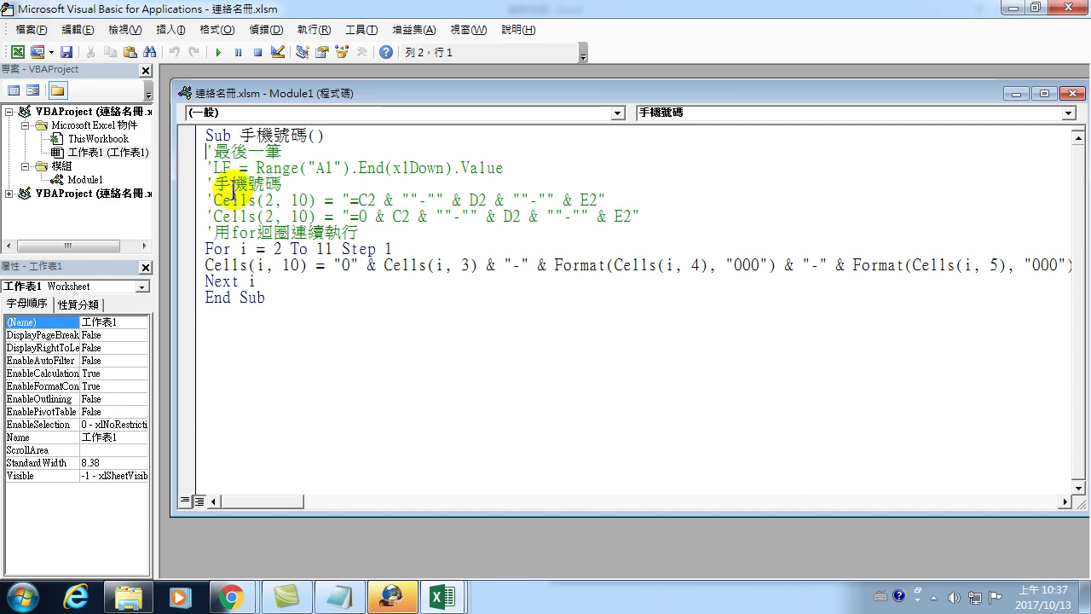
- Review the 手機號碼 code, highlighting the old commented-out cell formula text
{"action": "left_click_drag", "start_coordinate": [213, 200], "coordinate": [605, 199]}
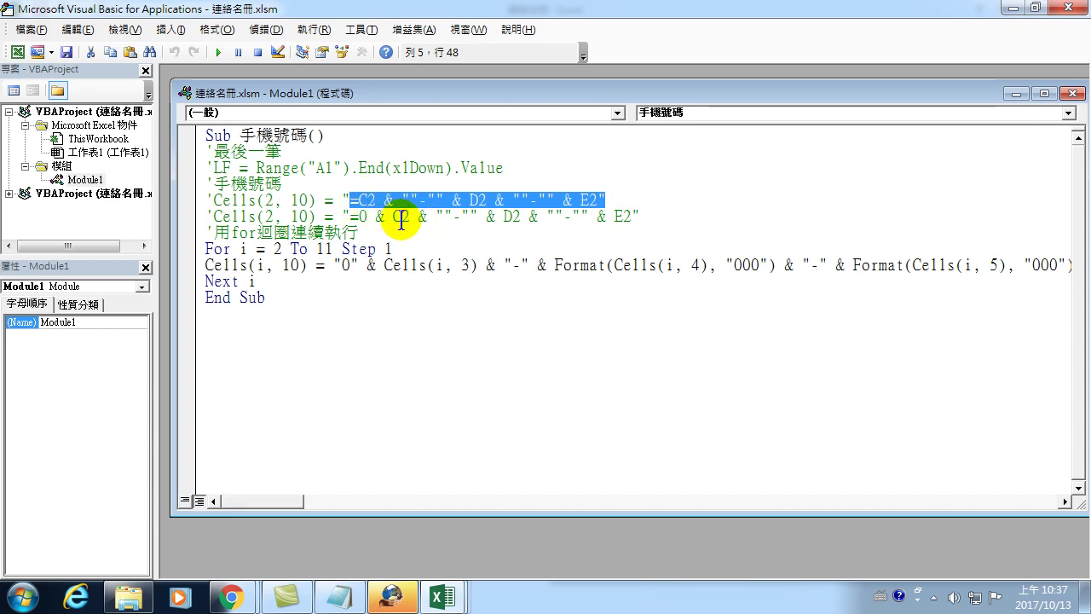
- Back in Excel, save an Excel Macro-Enabled Workbook copy named 連絡名冊1013 instead of overwriting
{"action": "key", "text": "alt+F11"}
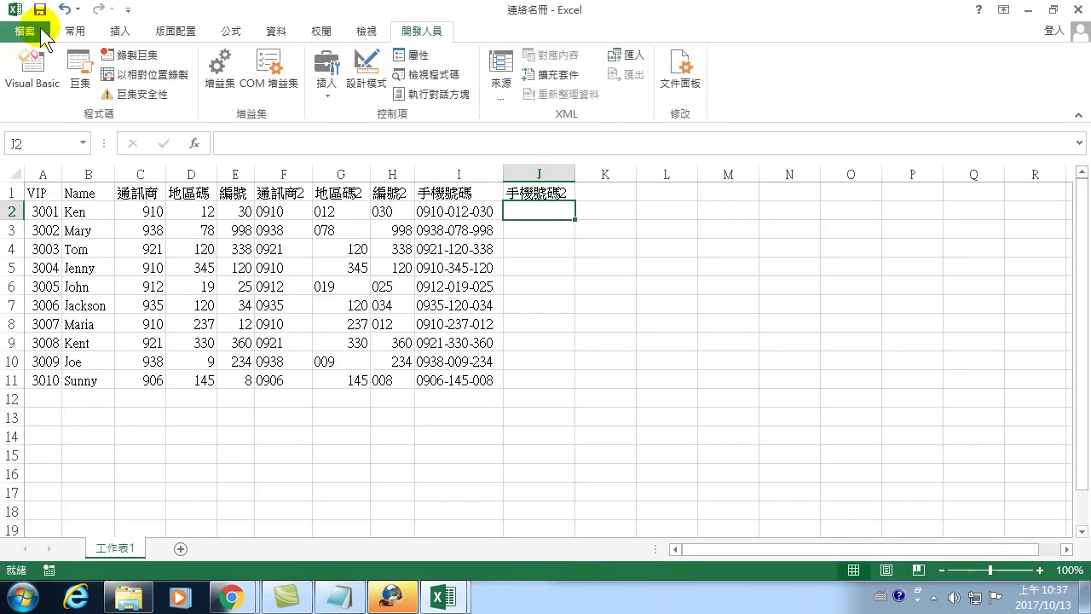
{"action": "left_click", "coordinate": [34, 32]}
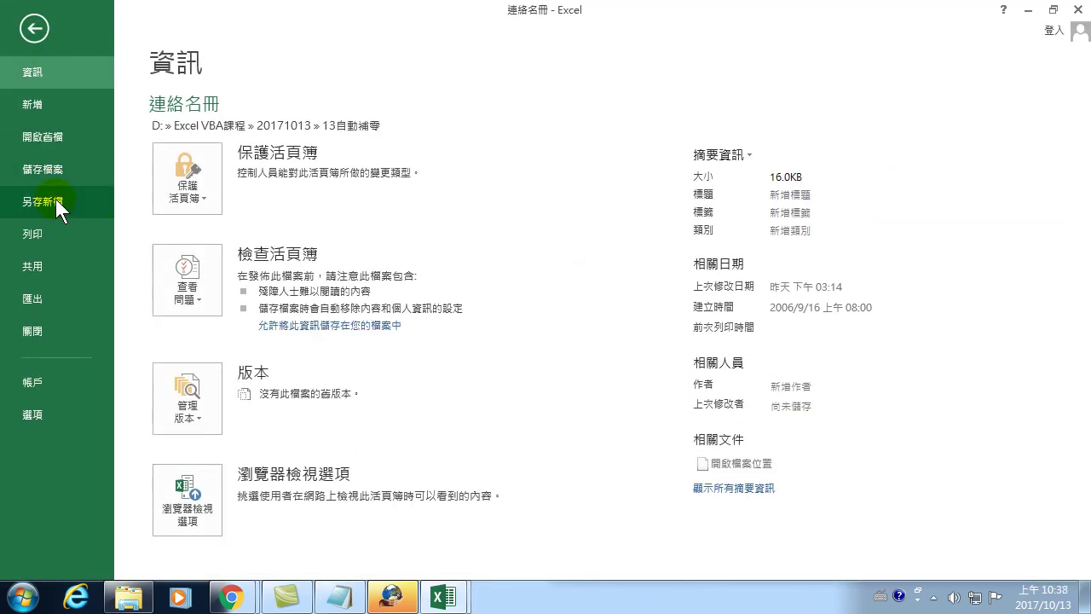
{"action": "left_click", "coordinate": [55, 199]}
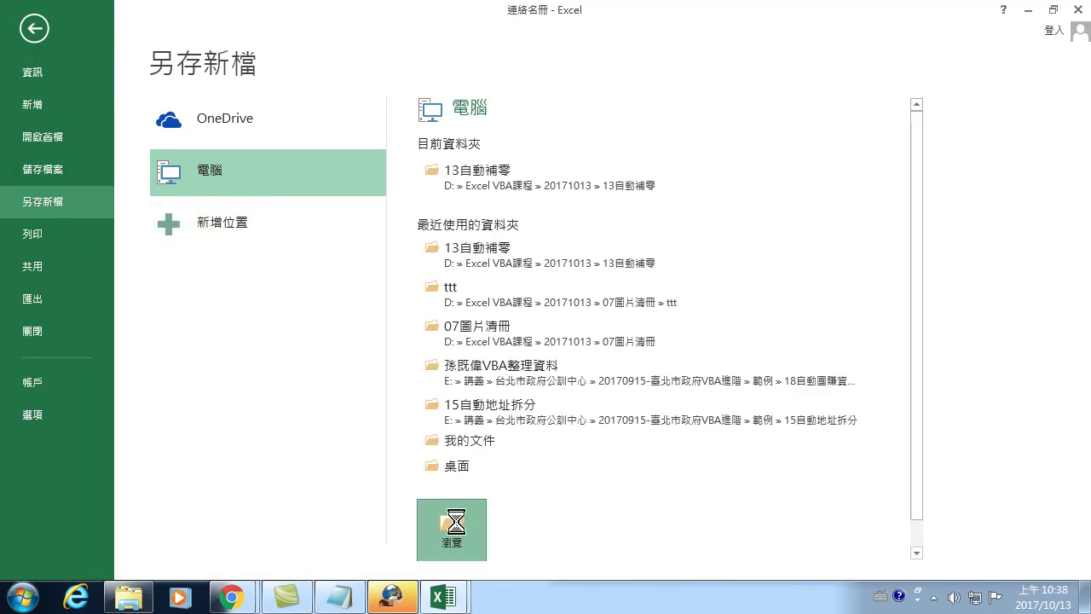
{"action": "double_click", "coordinate": [241, 157]}
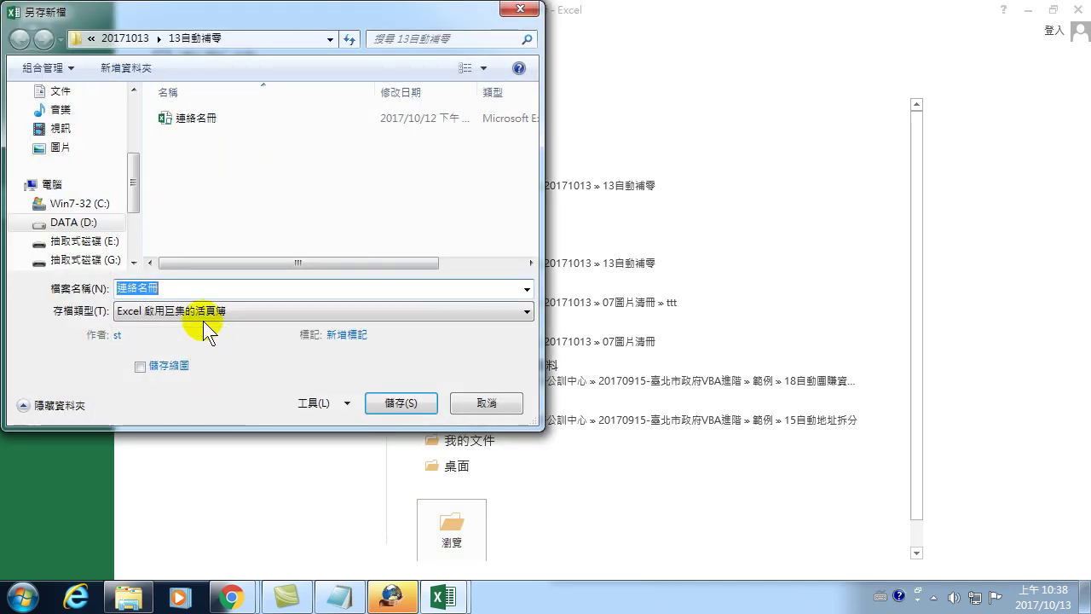
{"action": "left_click", "coordinate": [209, 312]}
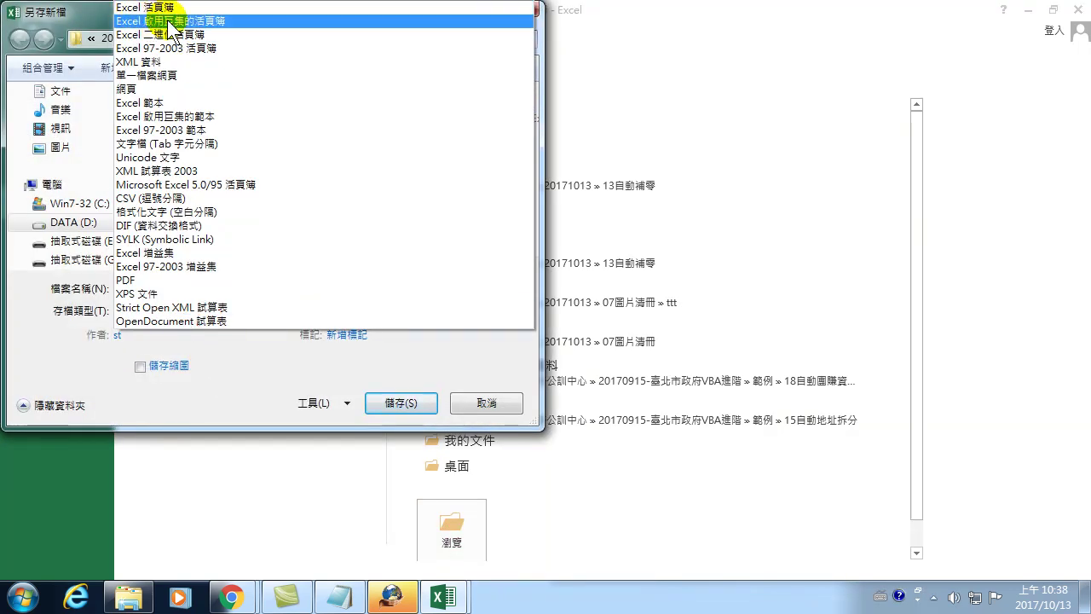
{"action": "left_click", "coordinate": [170, 22]}
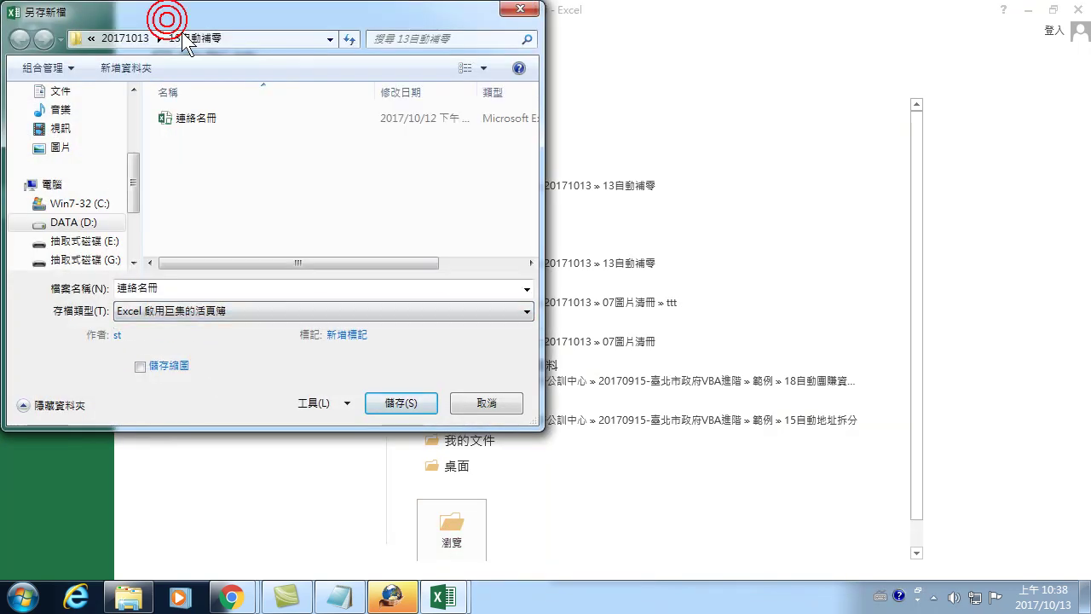
{"action": "left_click", "coordinate": [399, 403]}
{"action": "left_click", "coordinate": [174, 290]}
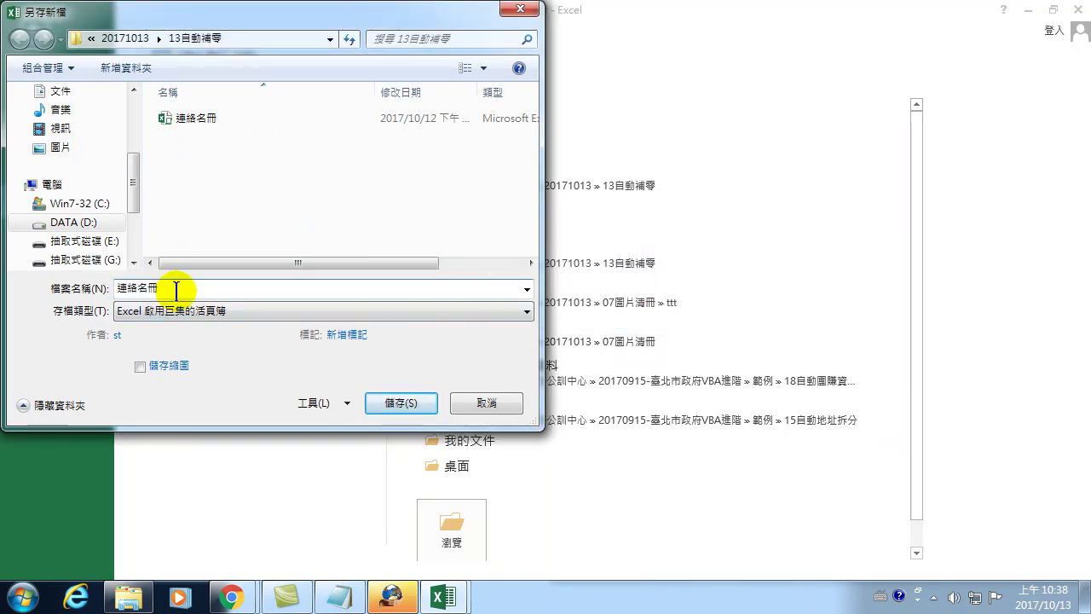
{"action": "type", "text": "1013"}
{"action": "left_click", "coordinate": [388, 397]}
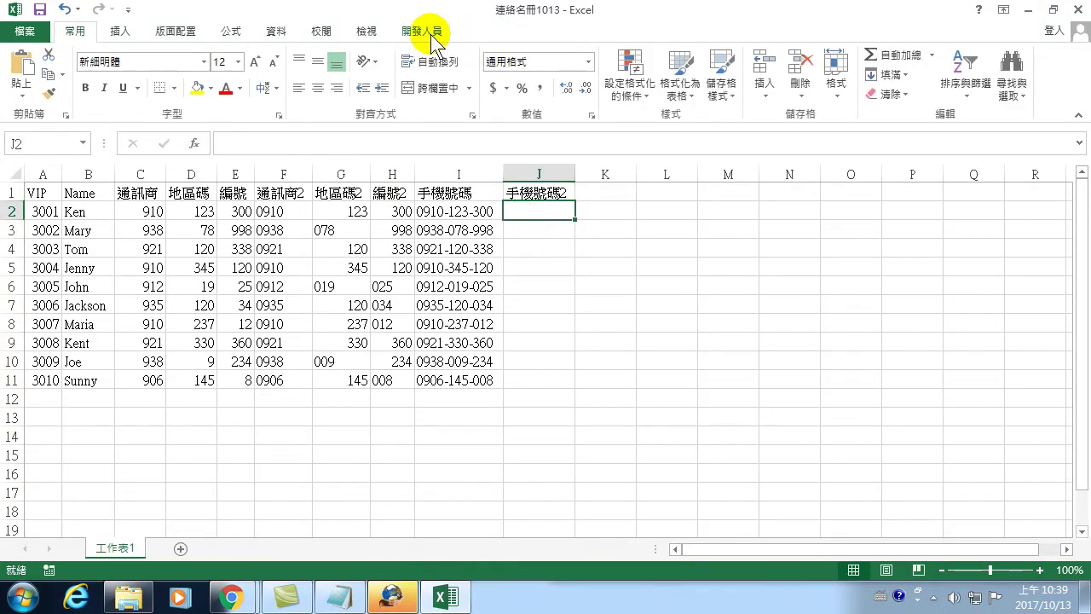
- Start recording a new macro named 手機號碼1013 from the Developer tab
{"action": "left_click", "coordinate": [422, 31]}
{"action": "left_click", "coordinate": [119, 56]}
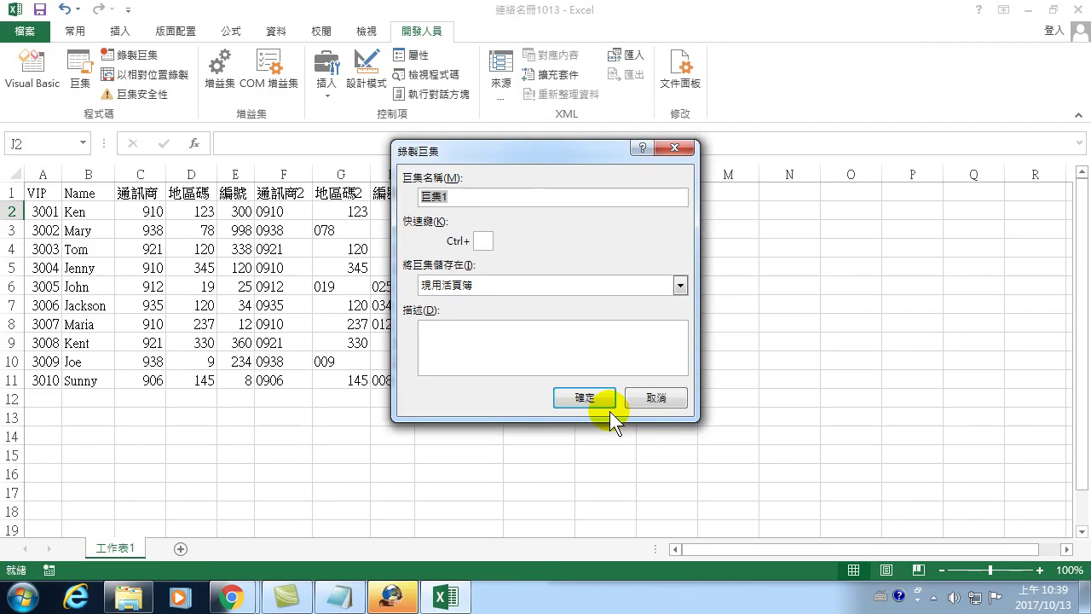
{"action": "key", "text": "ctrl+space"}
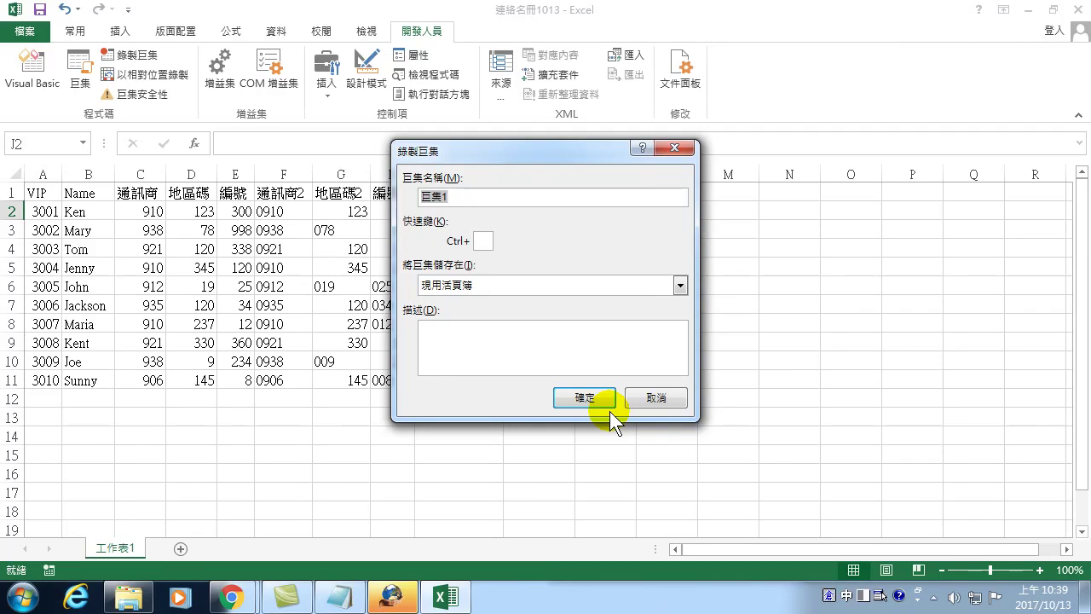
{"action": "type", "text": "手機"}
{"action": "key", "text": "Down"}
{"action": "type", "text": "08山"}
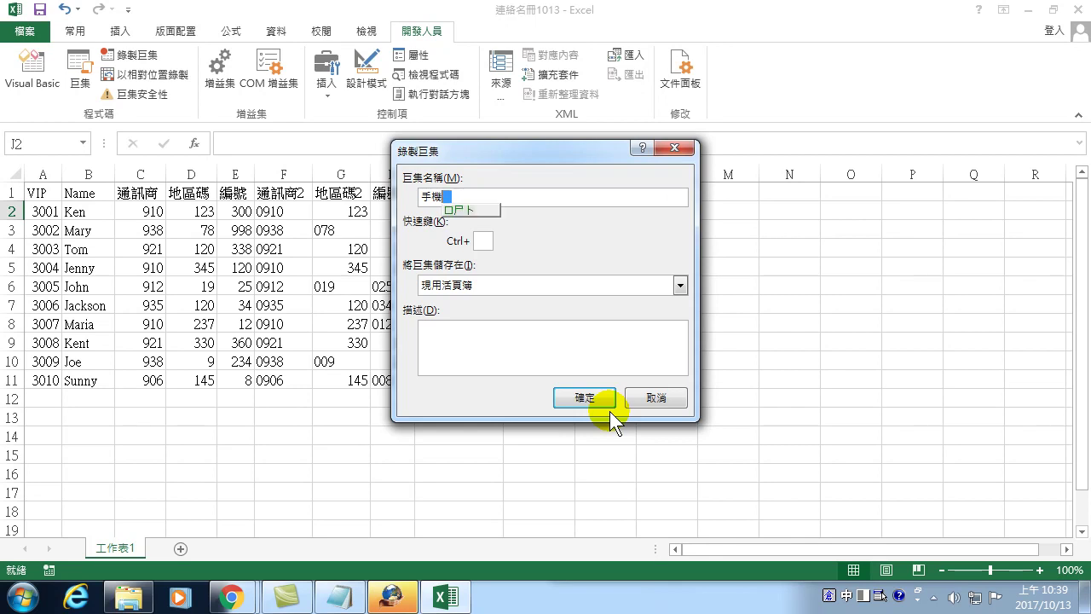
{"action": "key", "text": "BackSpace"}
{"action": "type", "text": "碼1013"}
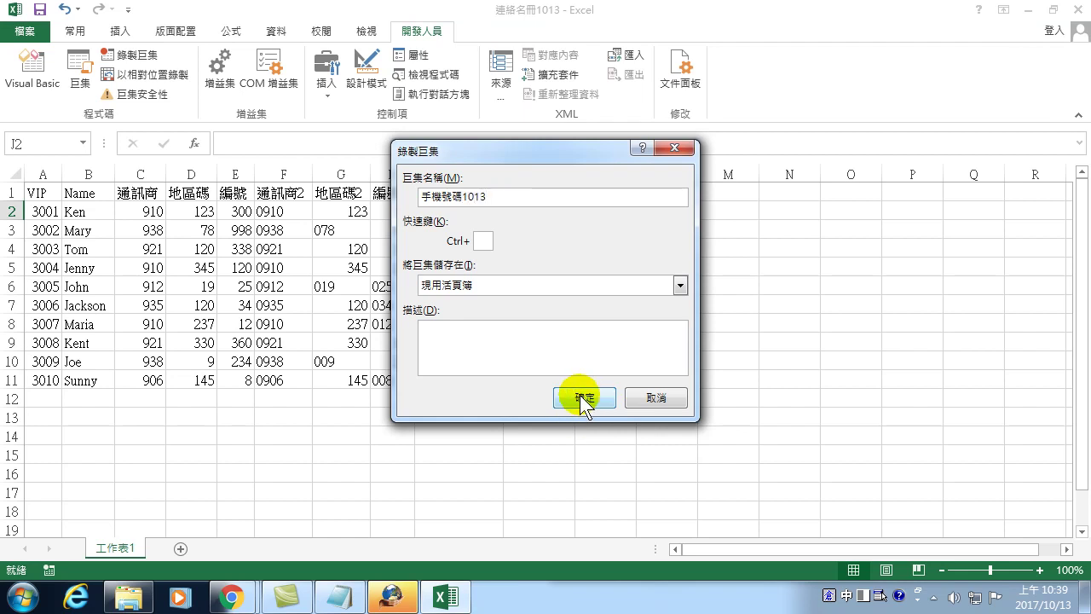
{"action": "left_click", "coordinate": [586, 397]}
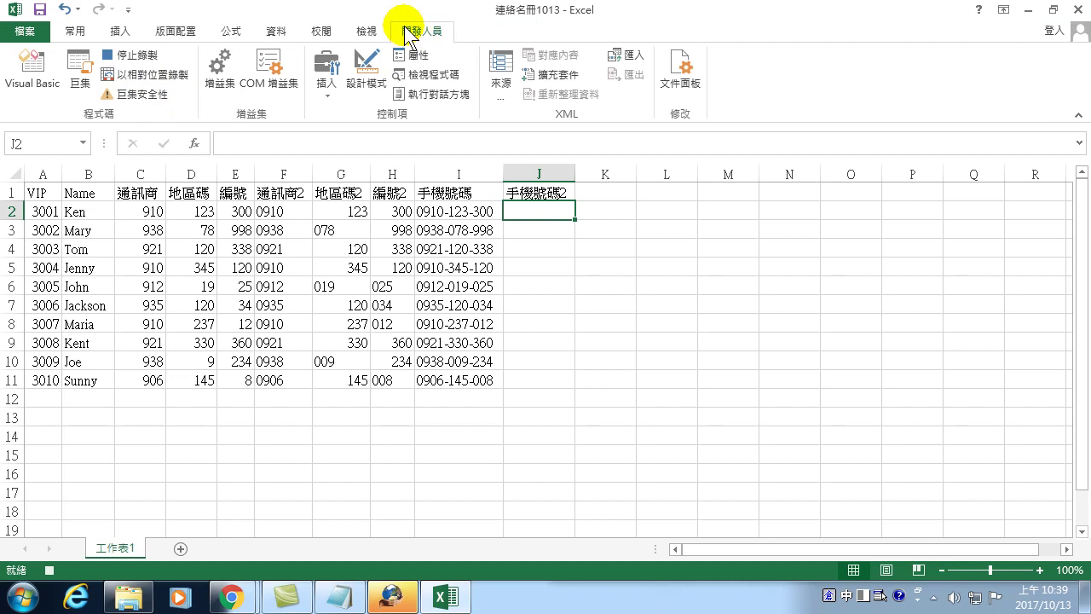
- Stop recording and open the empty 手機號碼1013 macro's code for editing
{"action": "left_click", "coordinate": [133, 56]}
{"action": "left_click", "coordinate": [79, 75]}
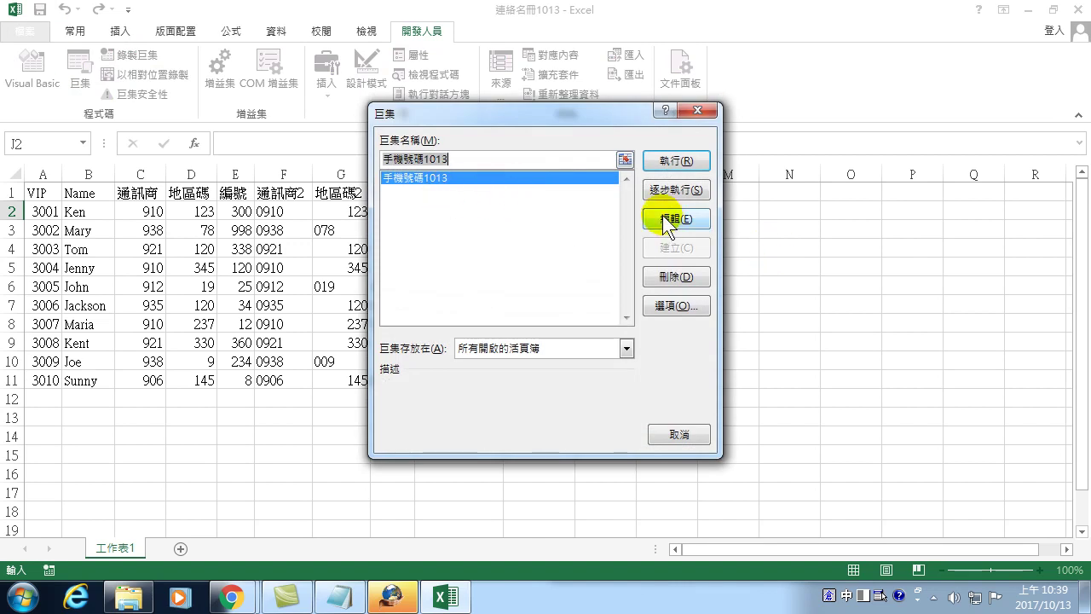
{"action": "left_click", "coordinate": [662, 214]}
{"action": "left_click_drag", "start_coordinate": [464, 116], "coordinate": [464, 90]}
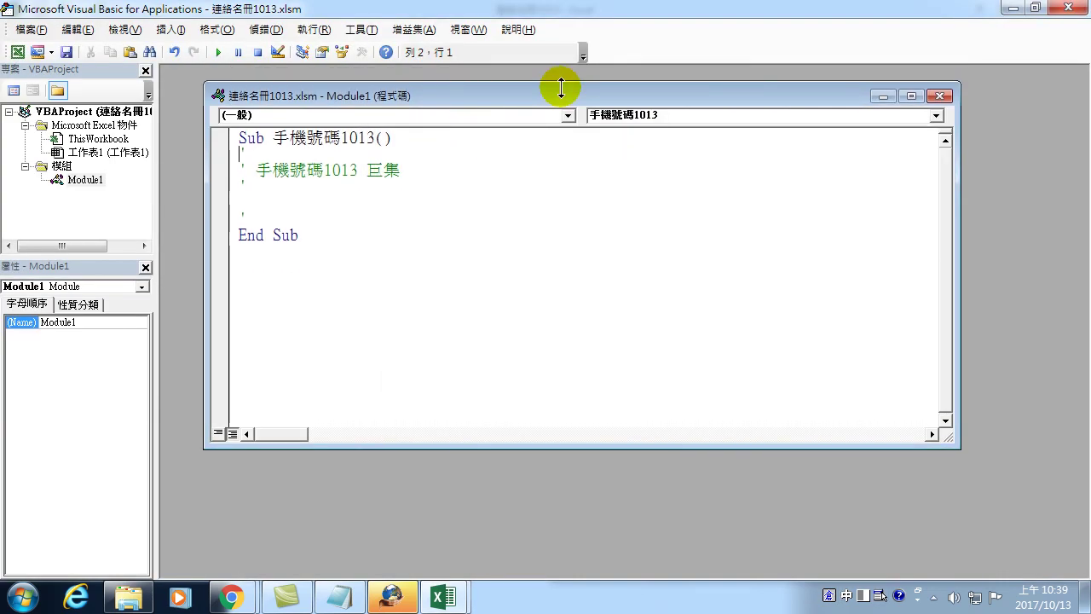
- Arrange the VBA code editor on the right half and the workbook on the left half
{"action": "left_click_drag", "start_coordinate": [586, 449], "coordinate": [593, 554]}
{"action": "left_click", "coordinate": [257, 201]}
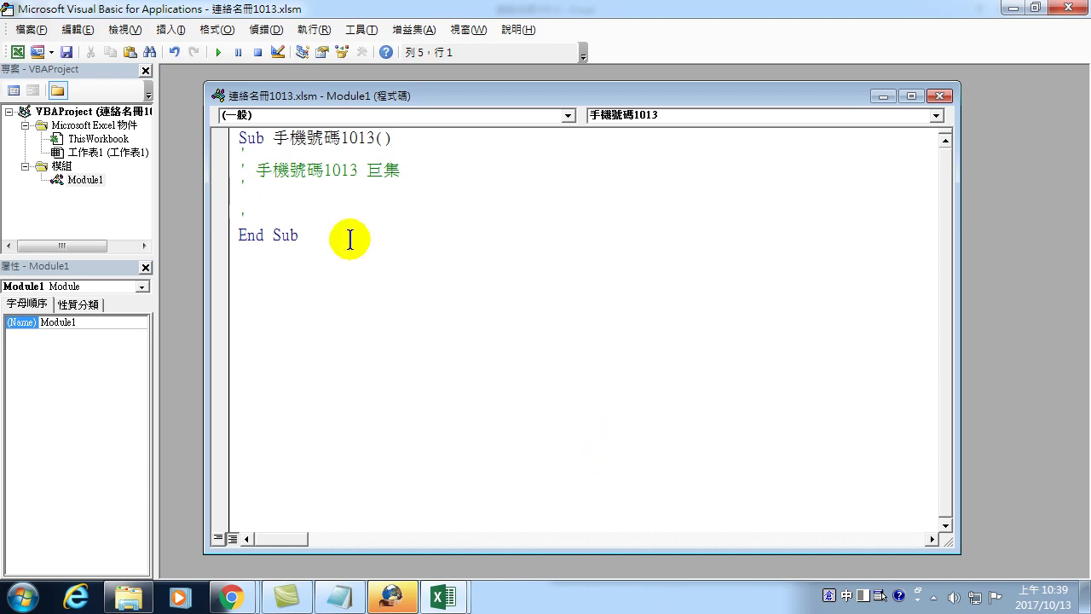
{"action": "left_click_drag", "start_coordinate": [360, 10], "coordinate": [892, 206]}
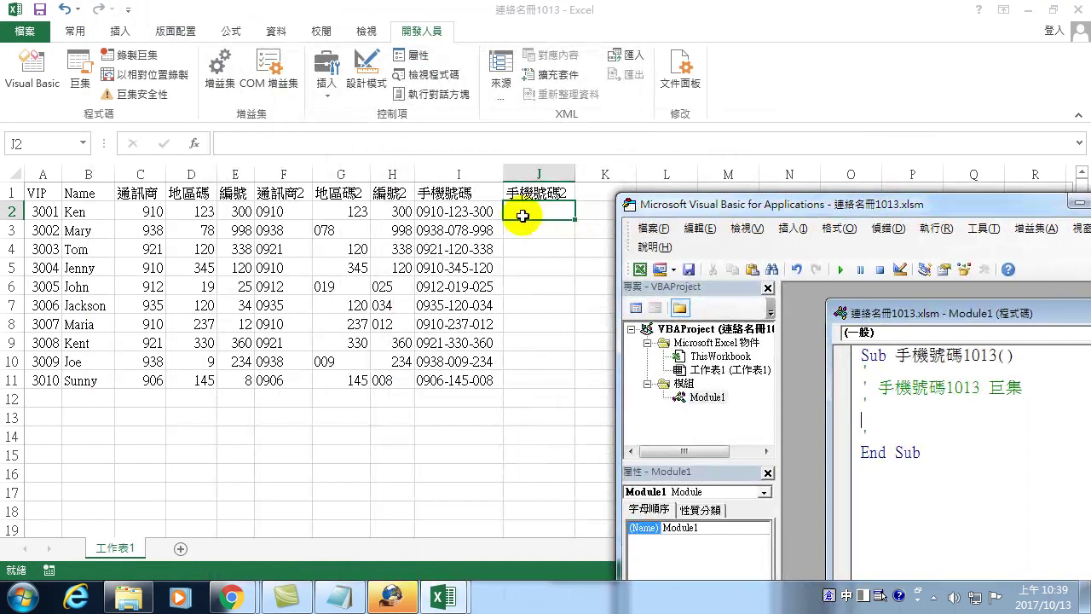
{"action": "left_click_drag", "start_coordinate": [739, 215], "coordinate": [1090, 213]}
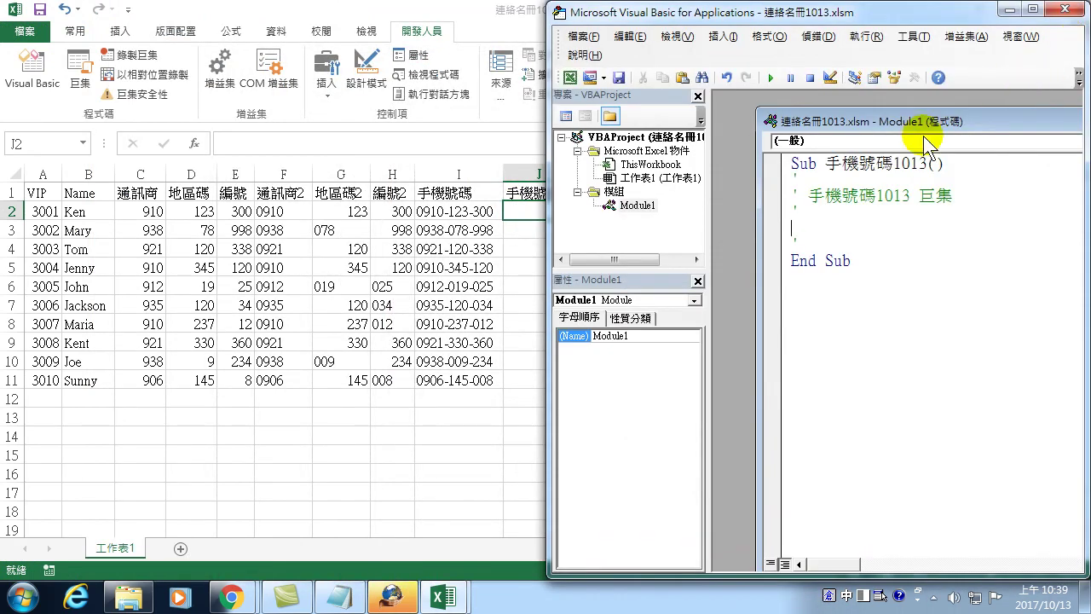
{"action": "left_click", "coordinate": [471, 7]}
{"action": "left_click_drag", "start_coordinate": [238, 20], "coordinate": [5, 47]}
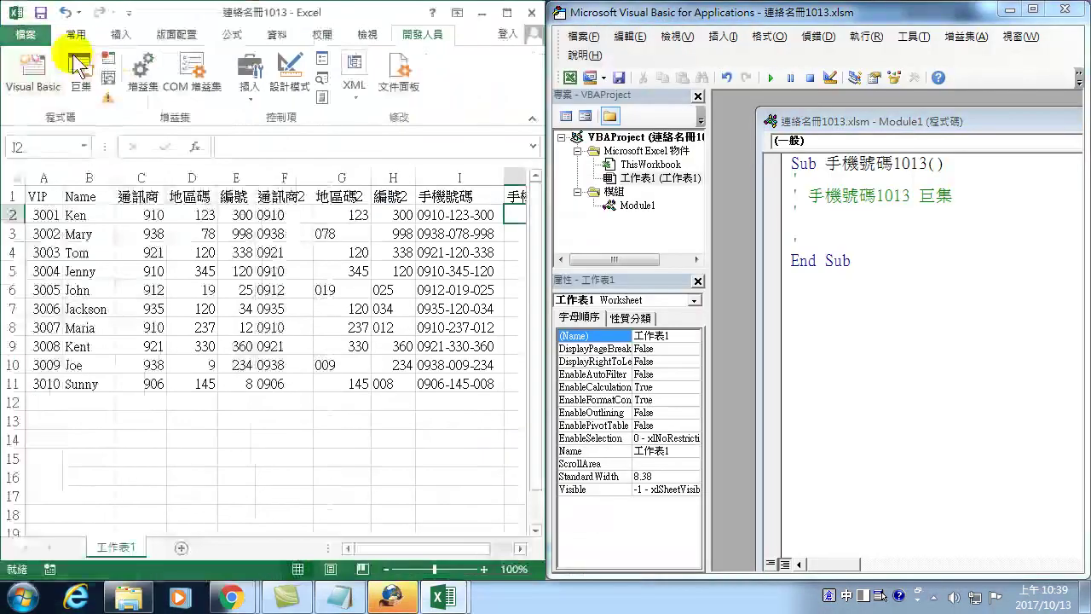
- In Module1, type the line cells(2,"J") = "0" & cells(2,"C")
{"action": "left_click", "coordinate": [818, 295]}
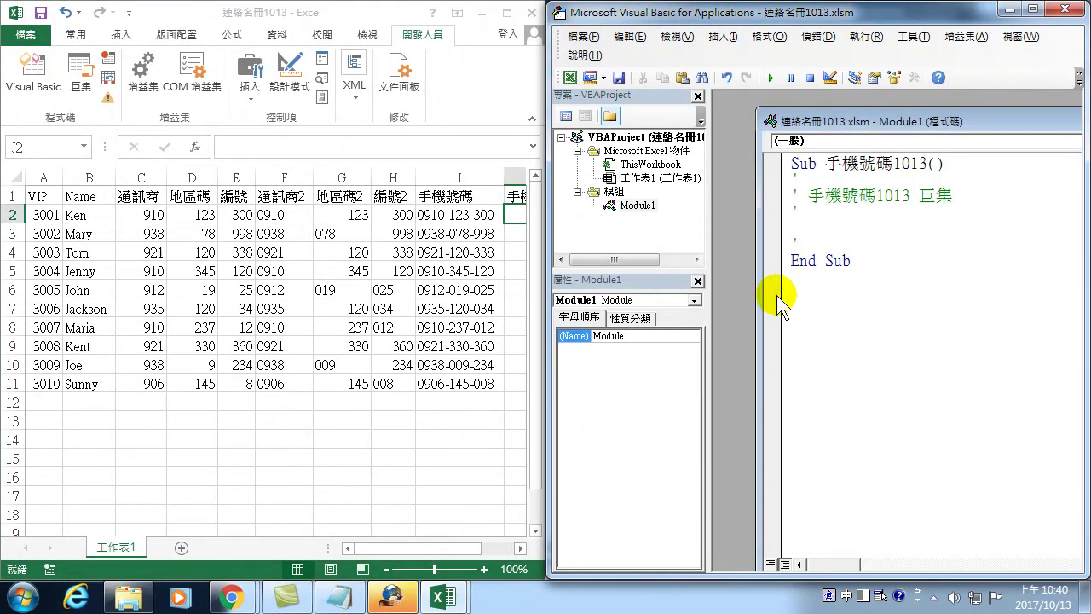
{"action": "left_click_drag", "start_coordinate": [757, 295], "coordinate": [714, 304]}
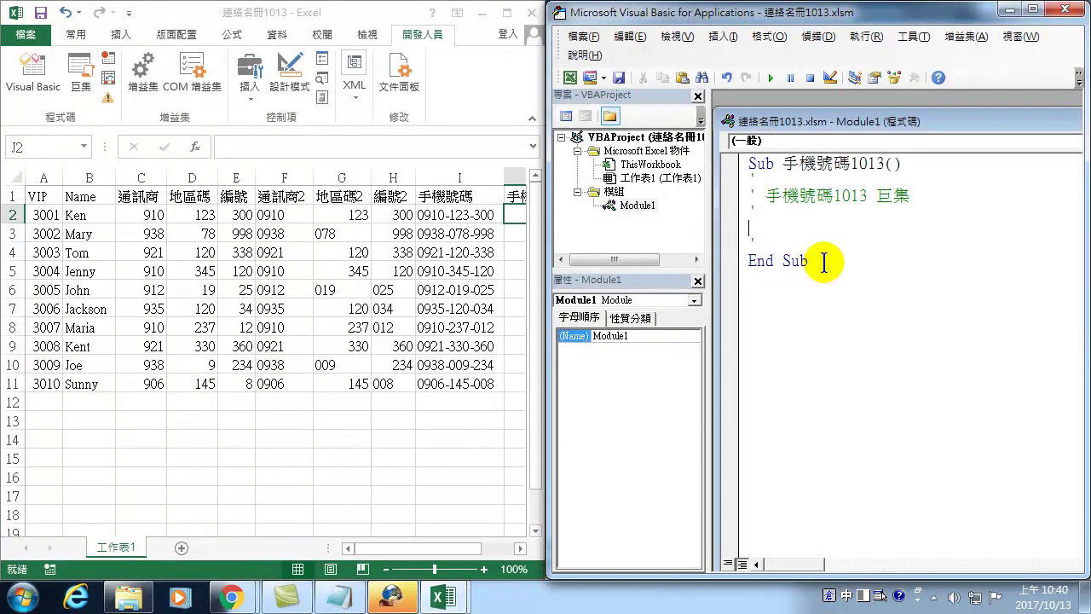
{"action": "type", "text": "cel"}
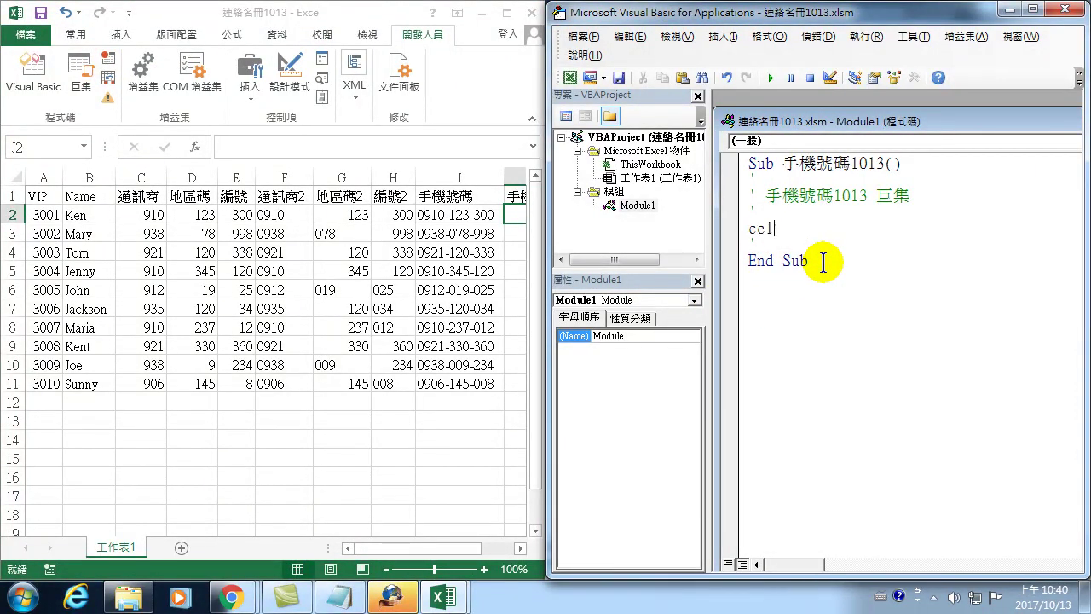
{"action": "type", "text": "ls("}
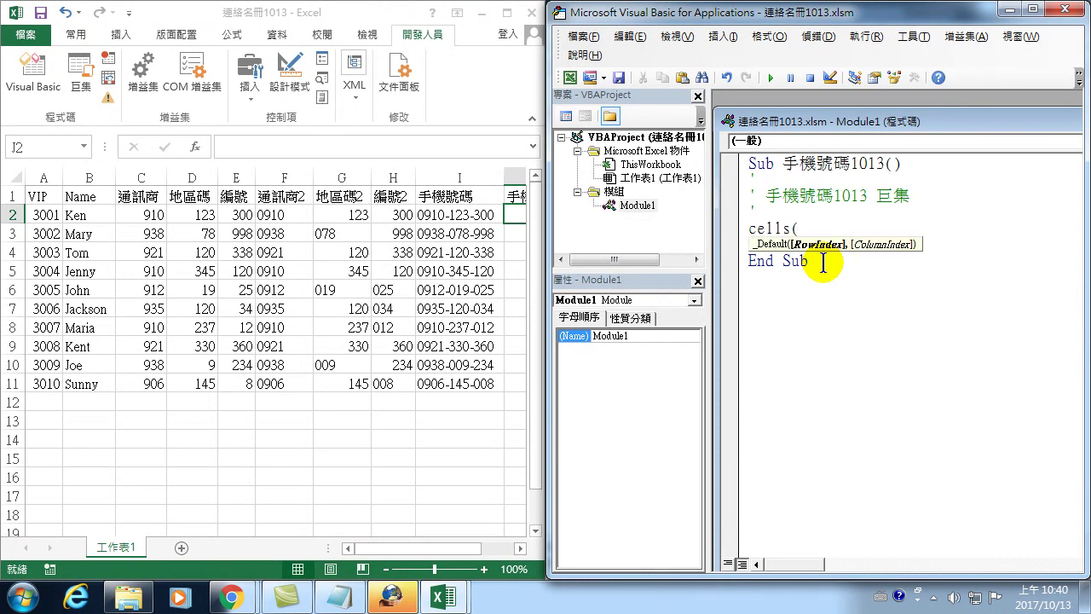
{"action": "type", "text": "2"}
{"action": "type", "text": ","}
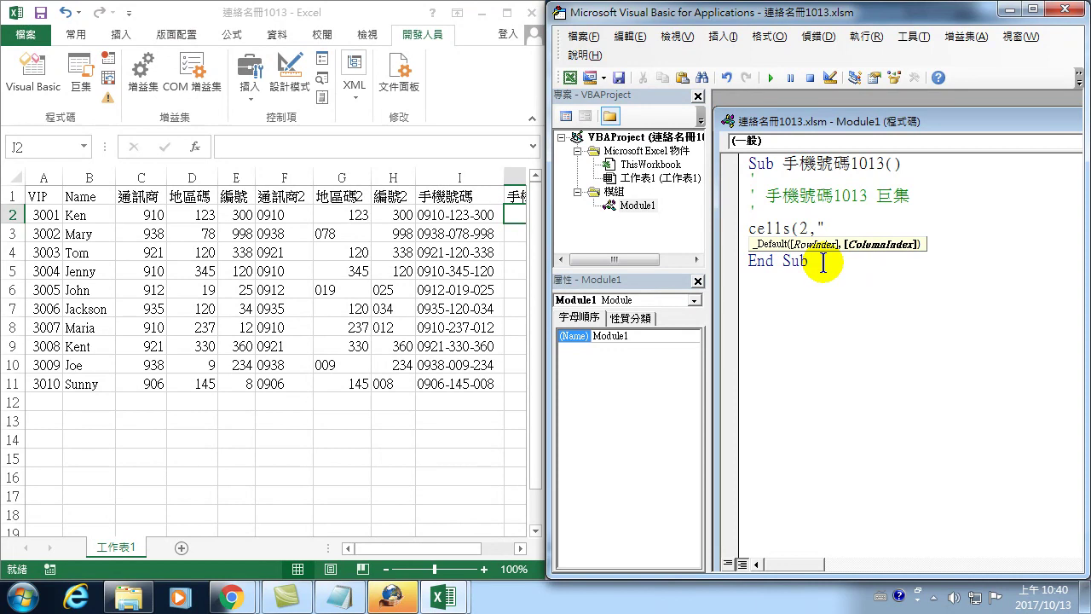
{"action": "type", "text": "\"J\") = \"0\" & cells"}
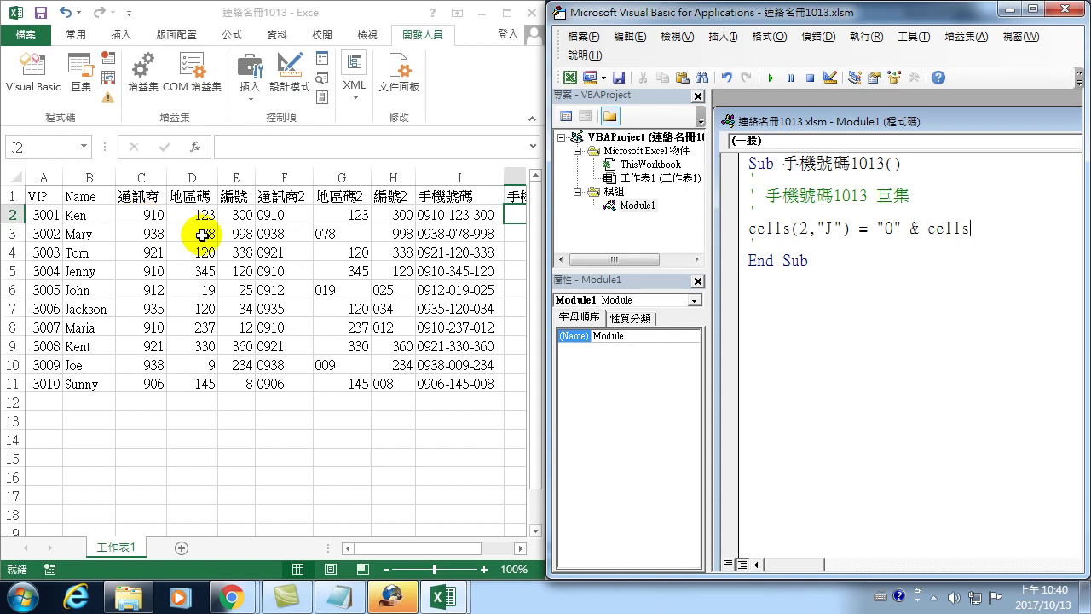
{"action": "type", "text": "(2"}
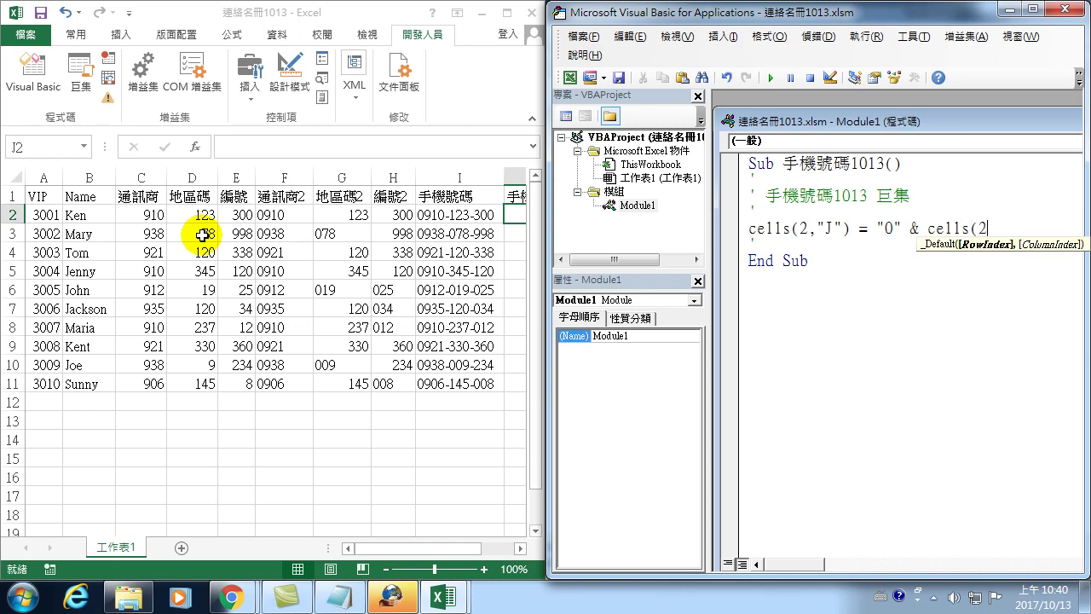
{"action": "type", "text": ",\"C\"("}
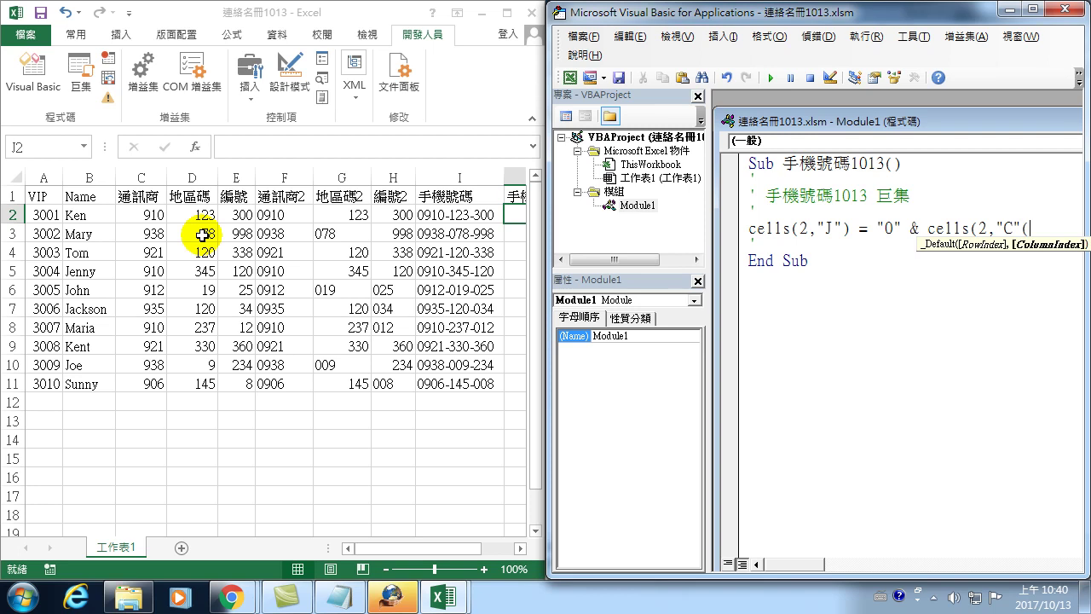
{"action": "key", "text": "BackSpace"}
{"action": "type", "text": ")"}
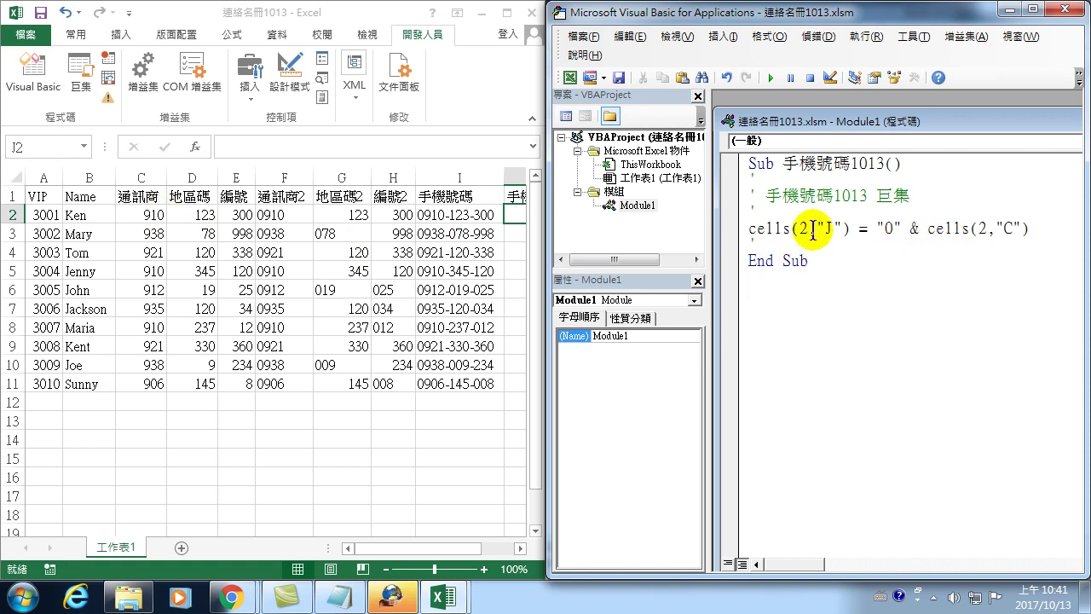
- Run the macro and scroll the worksheet to column J to confirm J2 shows 910
{"action": "left_click", "coordinate": [771, 79]}
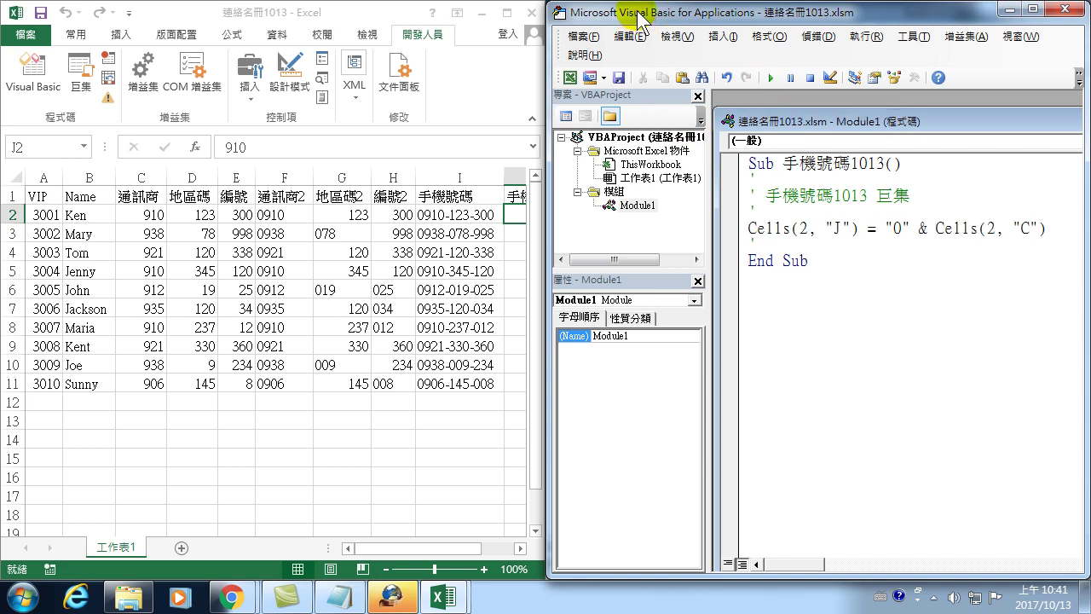
{"action": "left_click_drag", "start_coordinate": [597, 12], "coordinate": [641, 12]}
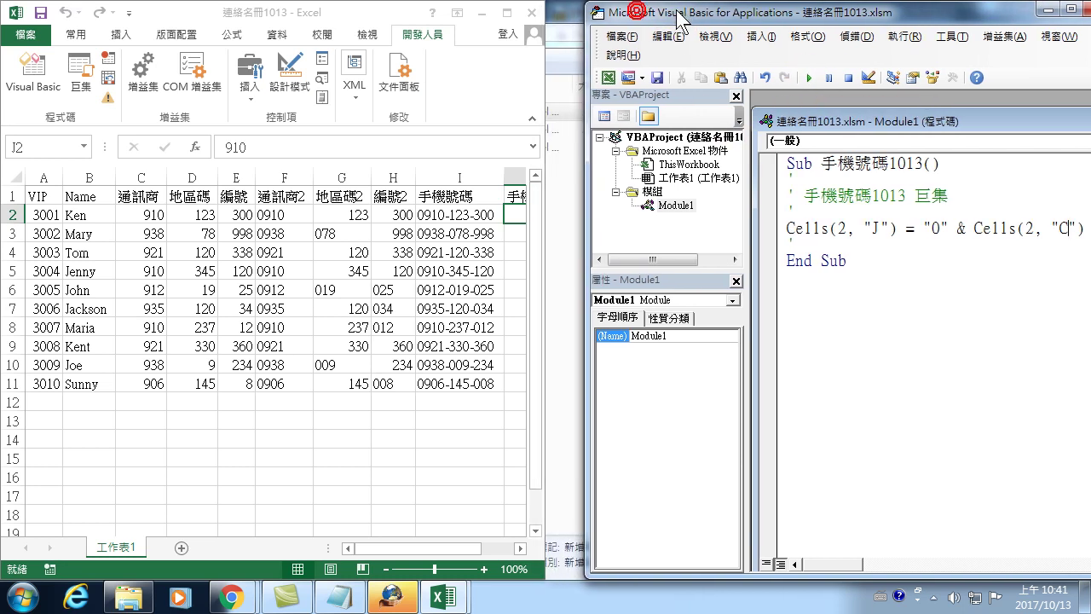
{"action": "left_click", "coordinate": [341, 12]}
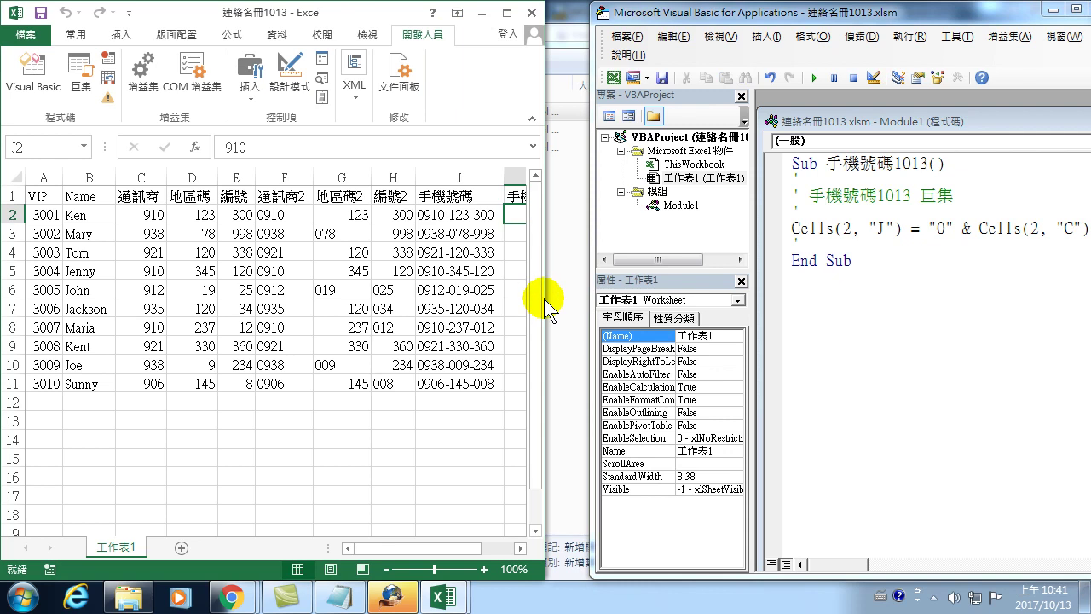
{"action": "left_click_drag", "start_coordinate": [431, 548], "coordinate": [444, 548]}
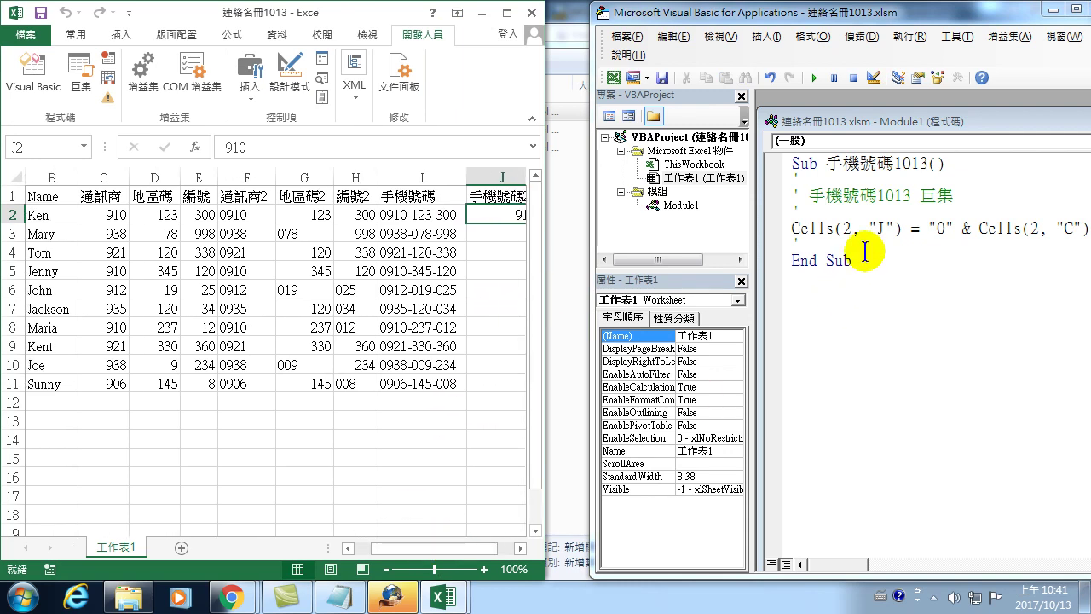
{"action": "left_click_drag", "start_coordinate": [435, 548], "coordinate": [451, 548]}
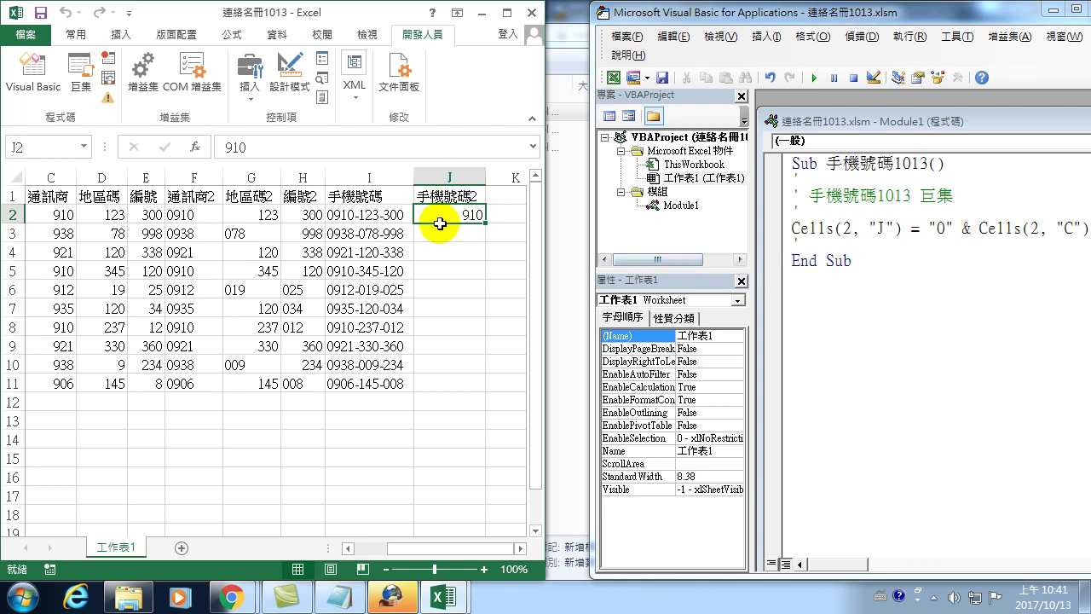
{"action": "left_click", "coordinate": [944, 231]}
- Append & "-" & Cells(2,"D") to the code line and run the macro
{"action": "left_click_drag", "start_coordinate": [848, 564], "coordinate": [866, 564]}
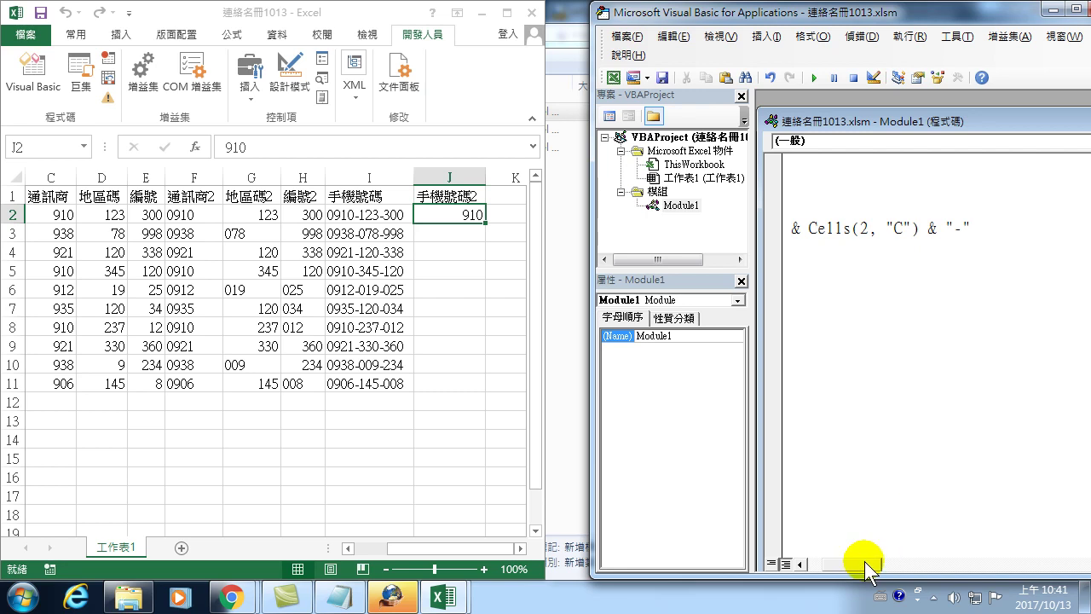
{"action": "left_click_drag", "start_coordinate": [864, 563], "coordinate": [854, 564]}
{"action": "left_click", "coordinate": [894, 223]}
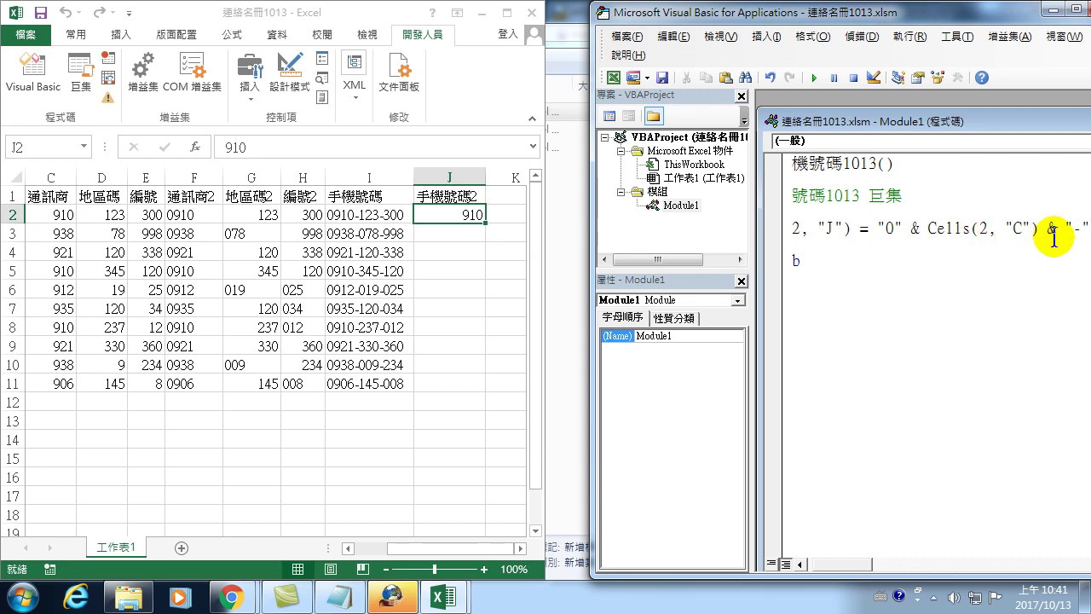
{"action": "left_click", "coordinate": [814, 78]}
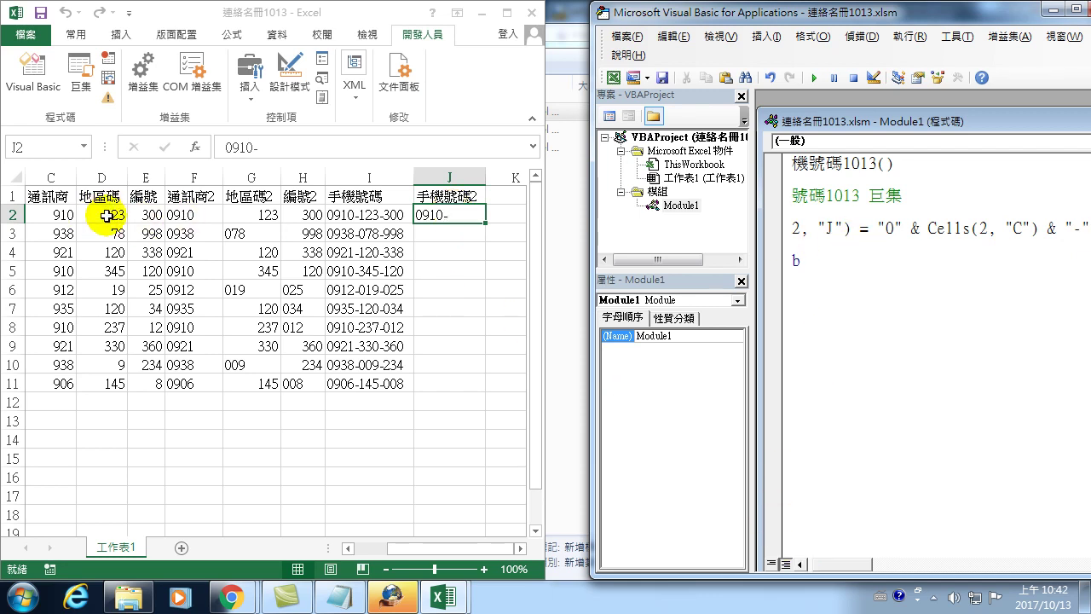
{"action": "left_click", "coordinate": [835, 565]}
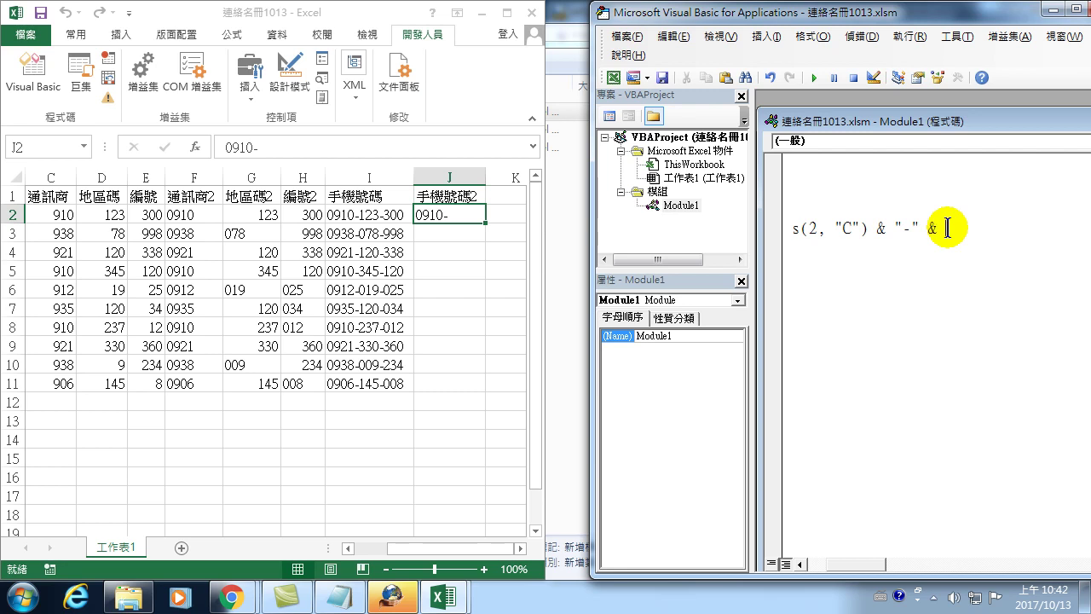
{"action": "type", "text": "lls"}
{"action": "type", "text": "(2"}
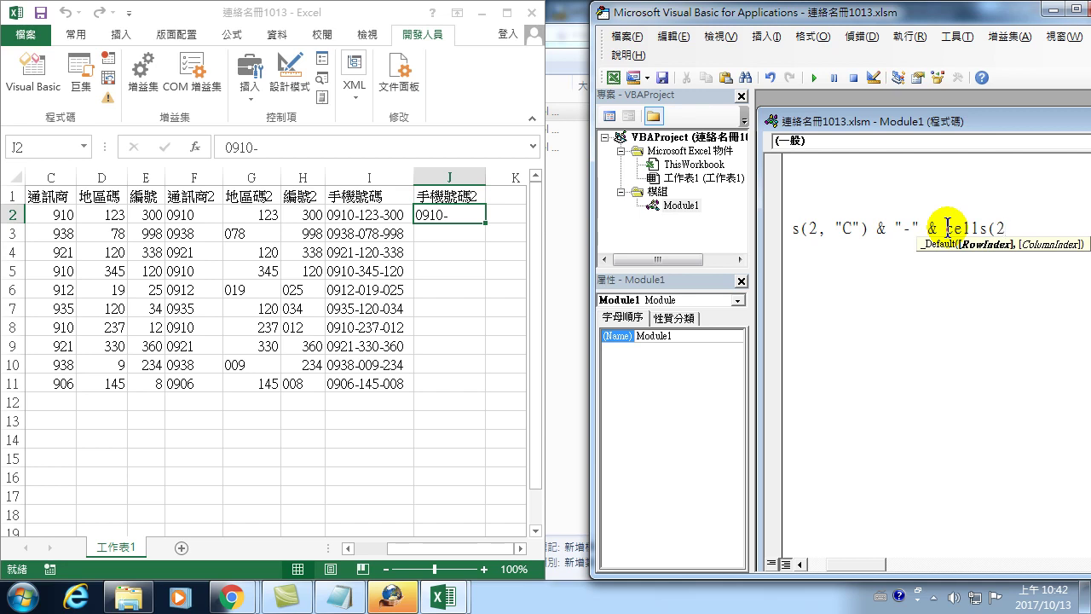
{"action": "type", "text": ",\"D\""}
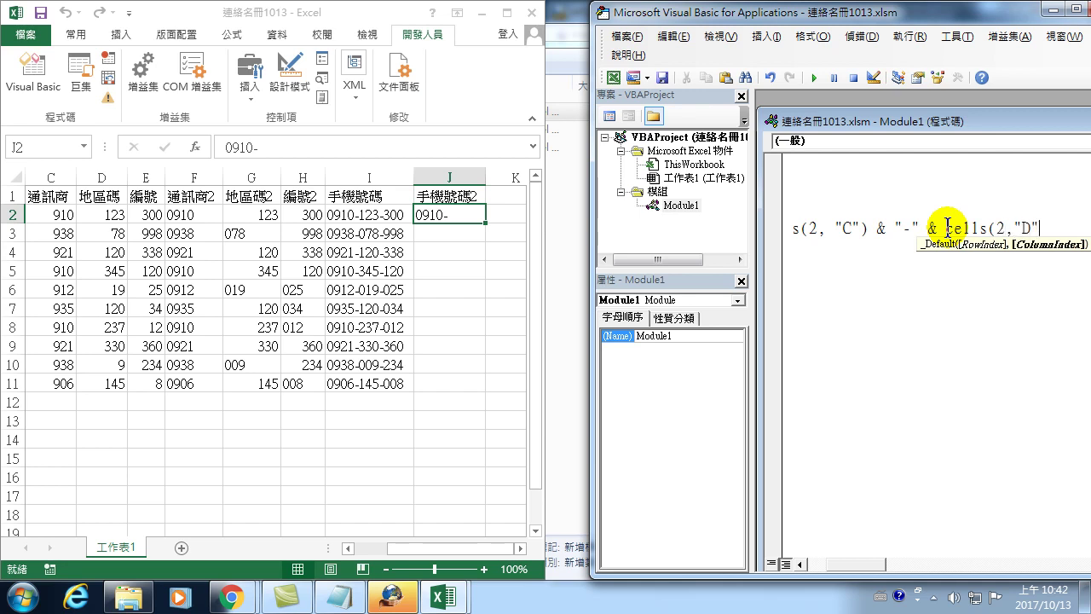
{"action": "type", "text": ")"}
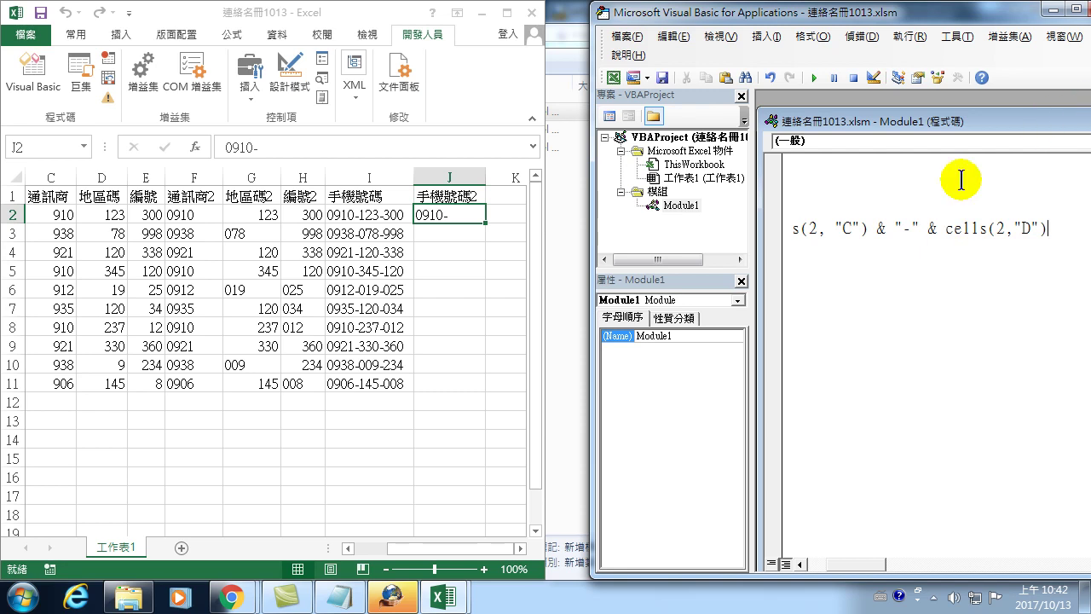
{"action": "left_click", "coordinate": [953, 247]}
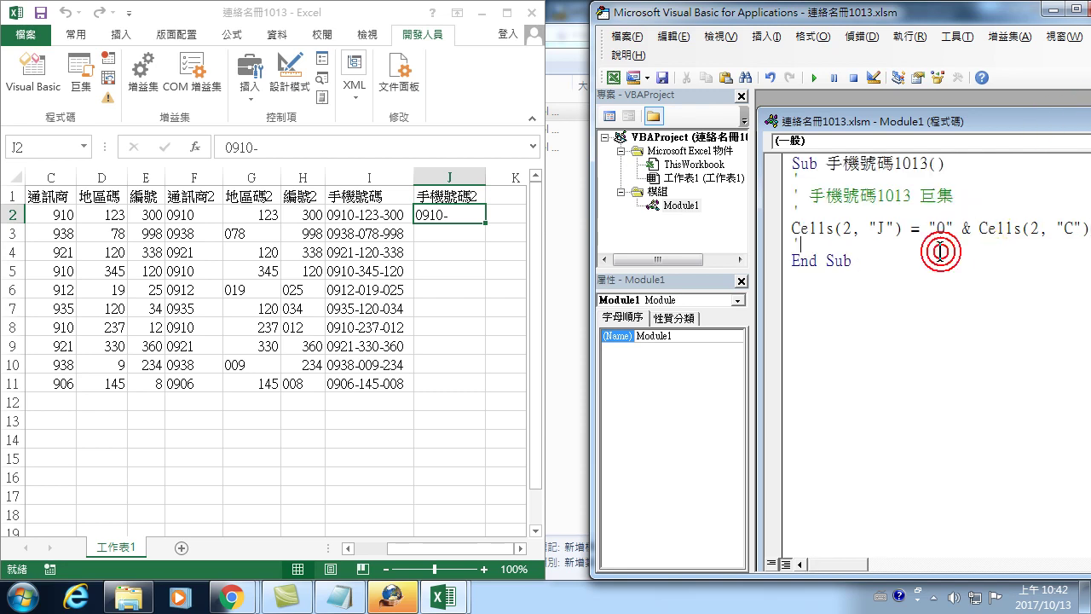
{"action": "left_click", "coordinate": [815, 78]}
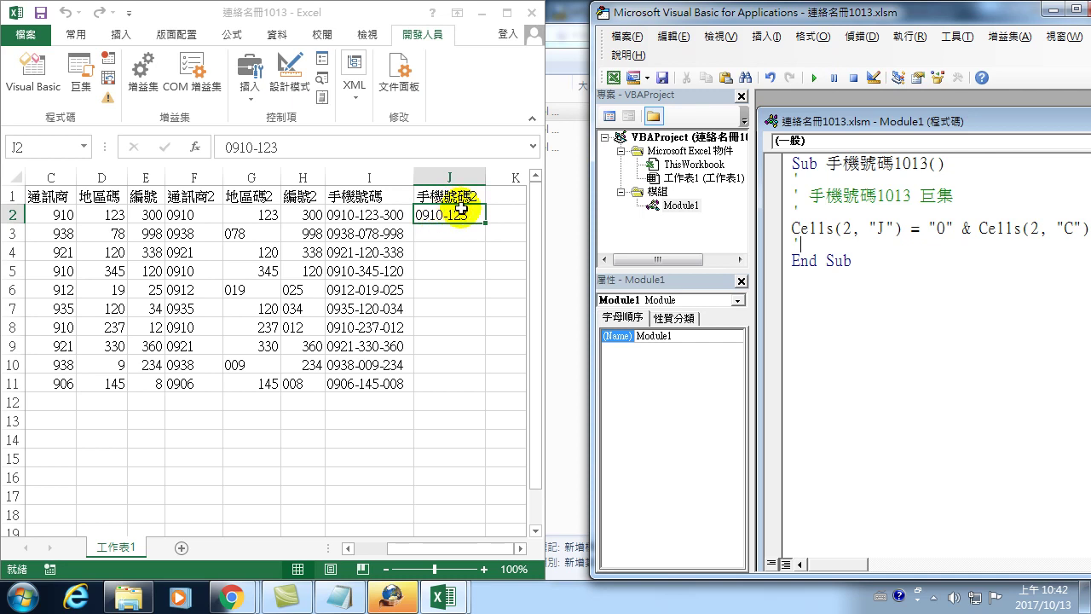
- Change D2 to 13 and rerun the macro so J2 shows 0910-13
{"action": "left_click", "coordinate": [101, 213]}
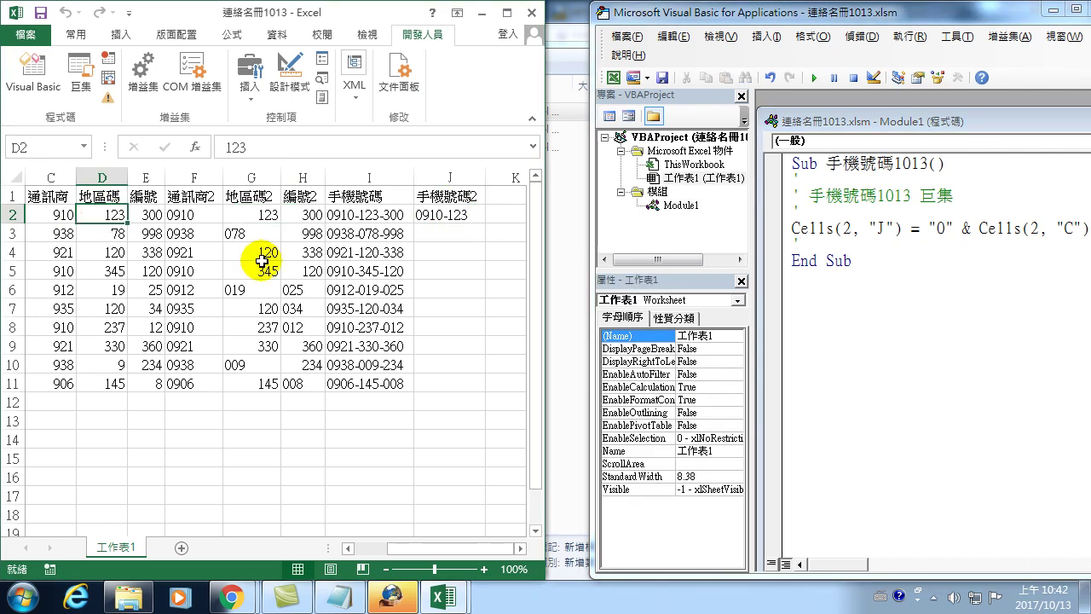
{"action": "type", "text": "13"}
{"action": "key", "text": "Return"}
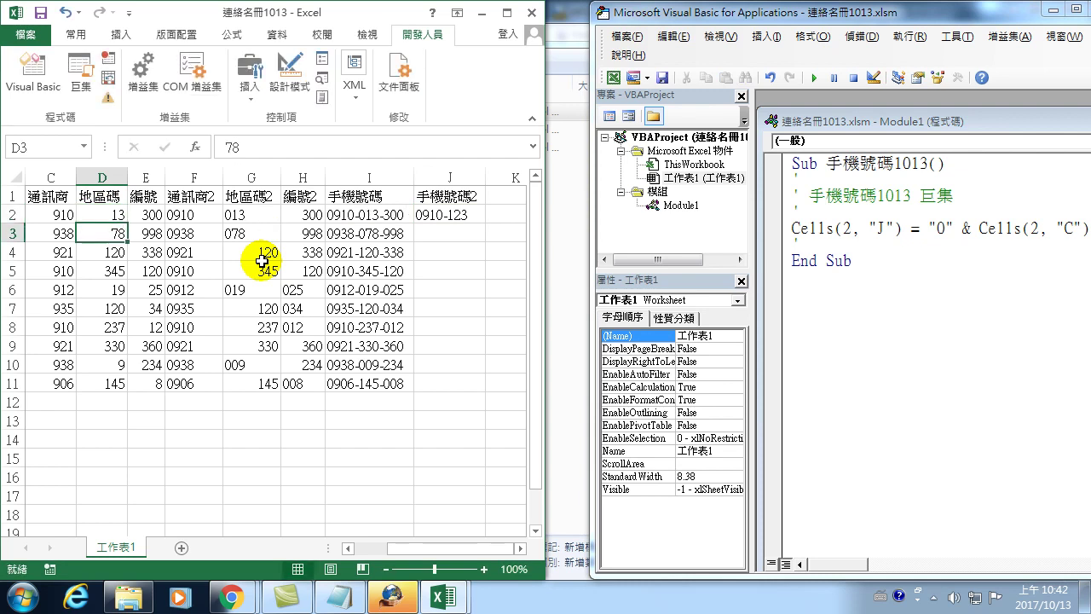
{"action": "left_click", "coordinate": [444, 215]}
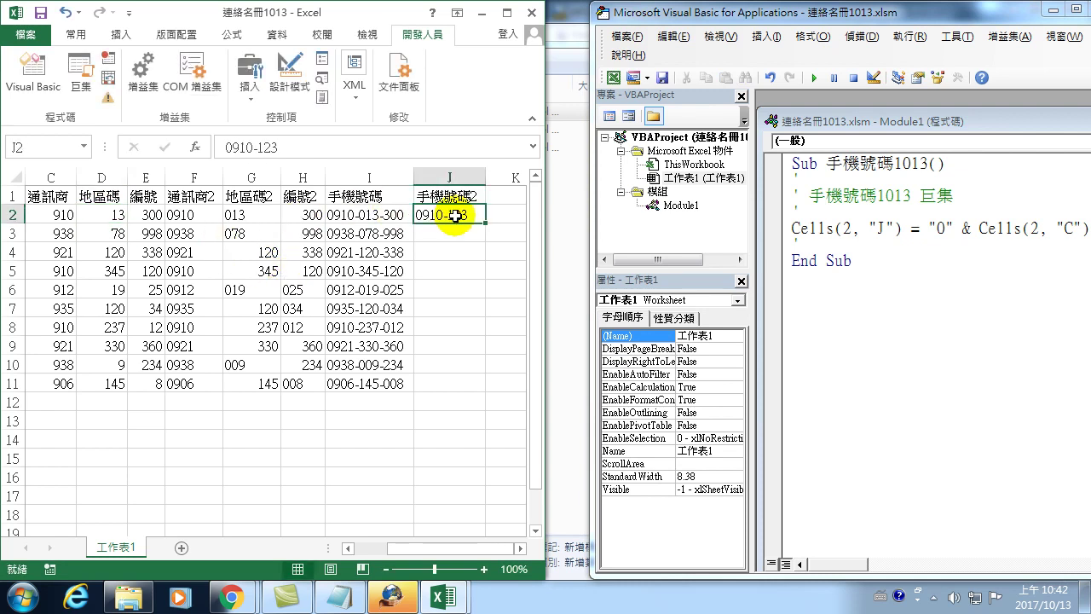
{"action": "left_click", "coordinate": [814, 77]}
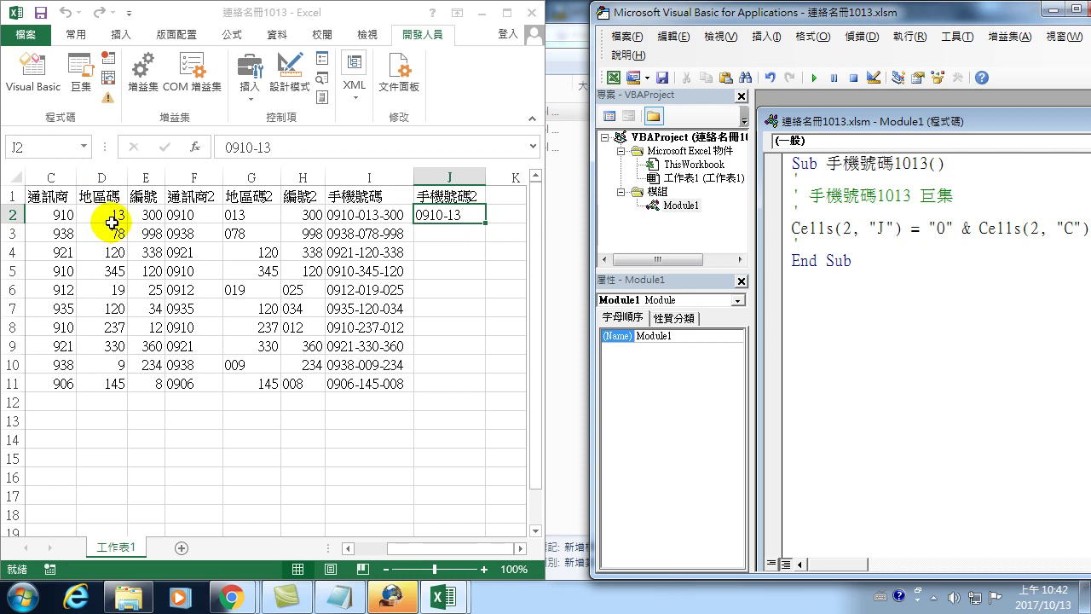
{"action": "left_click", "coordinate": [1006, 228]}
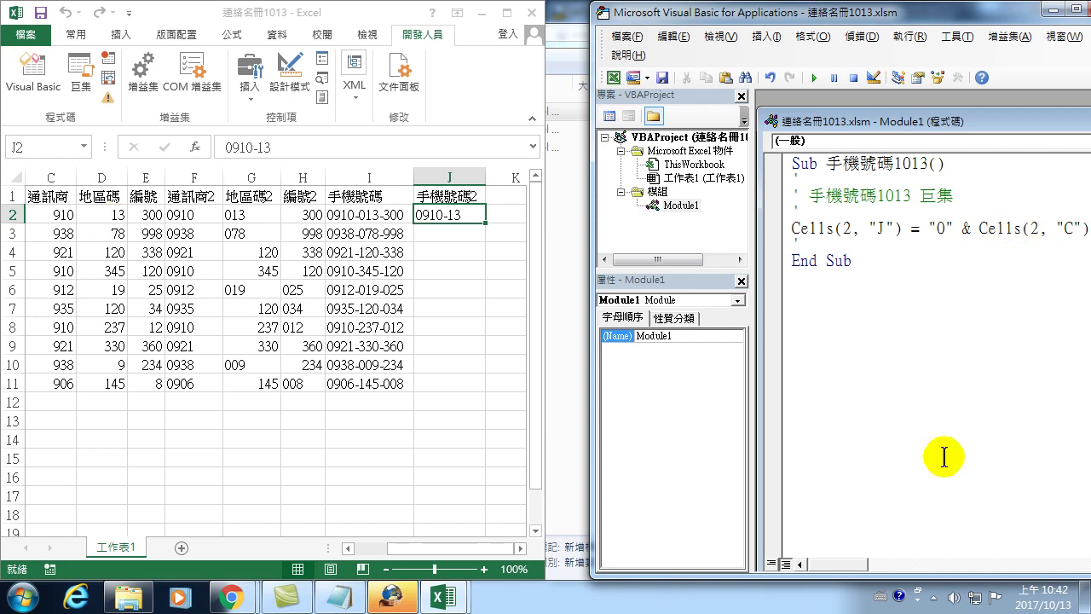
- Wrap the D2 reference as Format(Cells(2, "D"), "000") and bring up the macro list
{"action": "left_click_drag", "start_coordinate": [861, 567], "coordinate": [877, 564]}
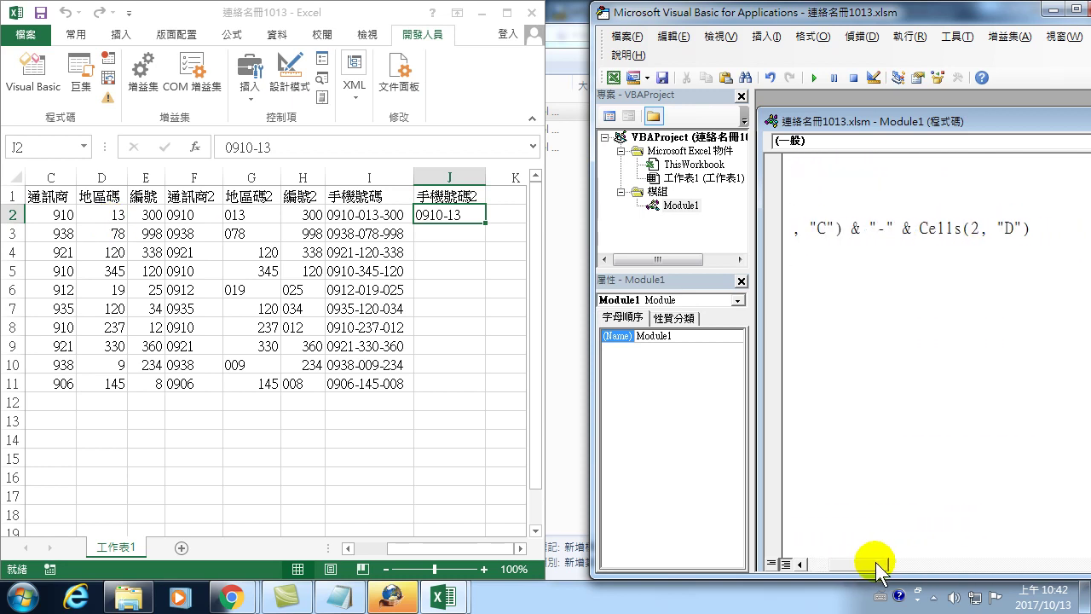
{"action": "left_click", "coordinate": [922, 227]}
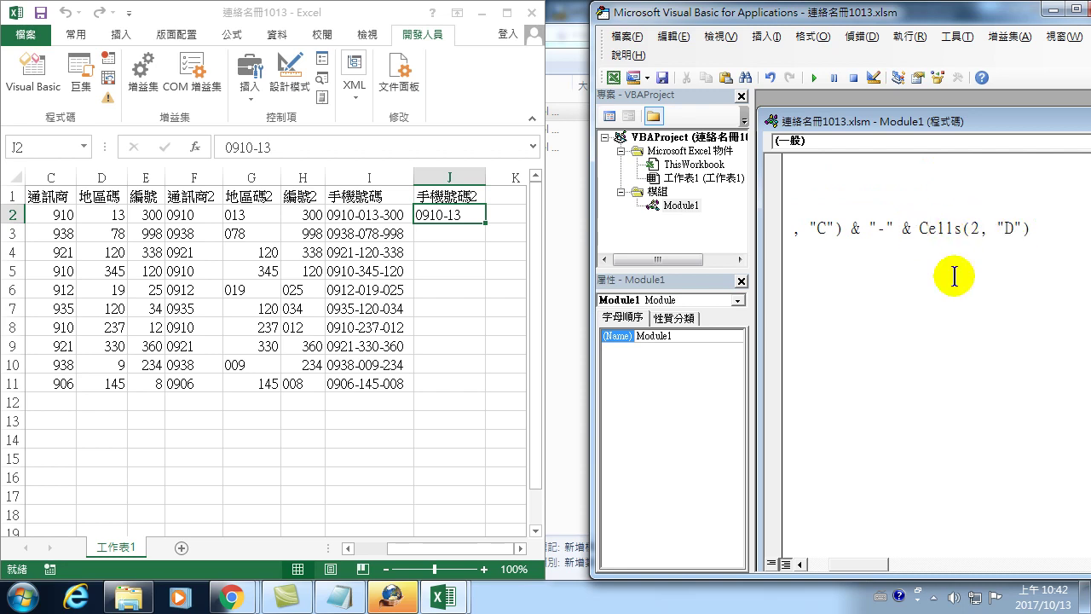
{"action": "type", "text": "format"}
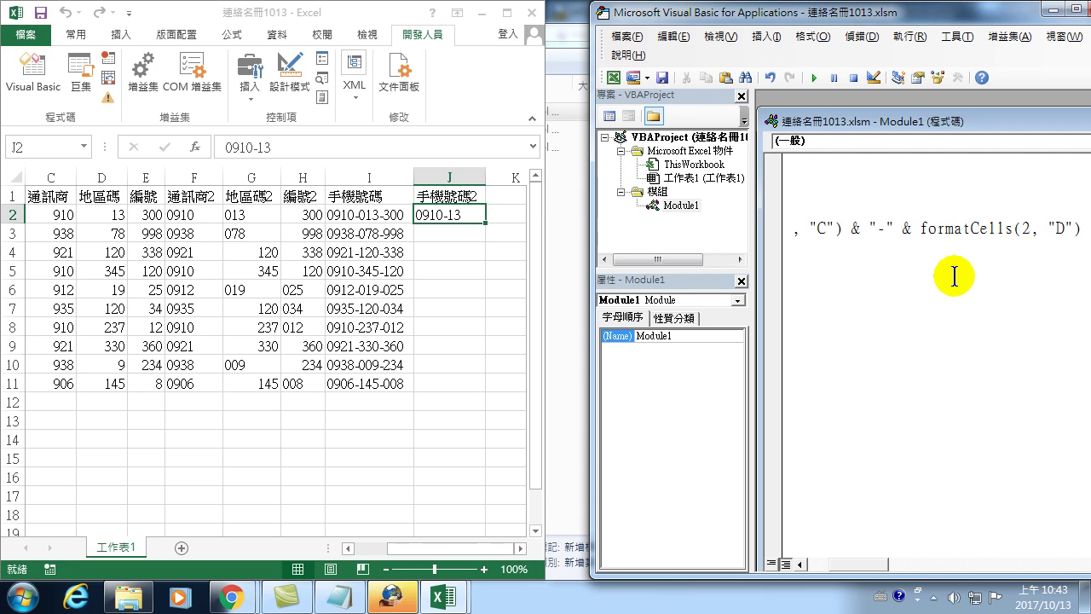
{"action": "type", "text": "("}
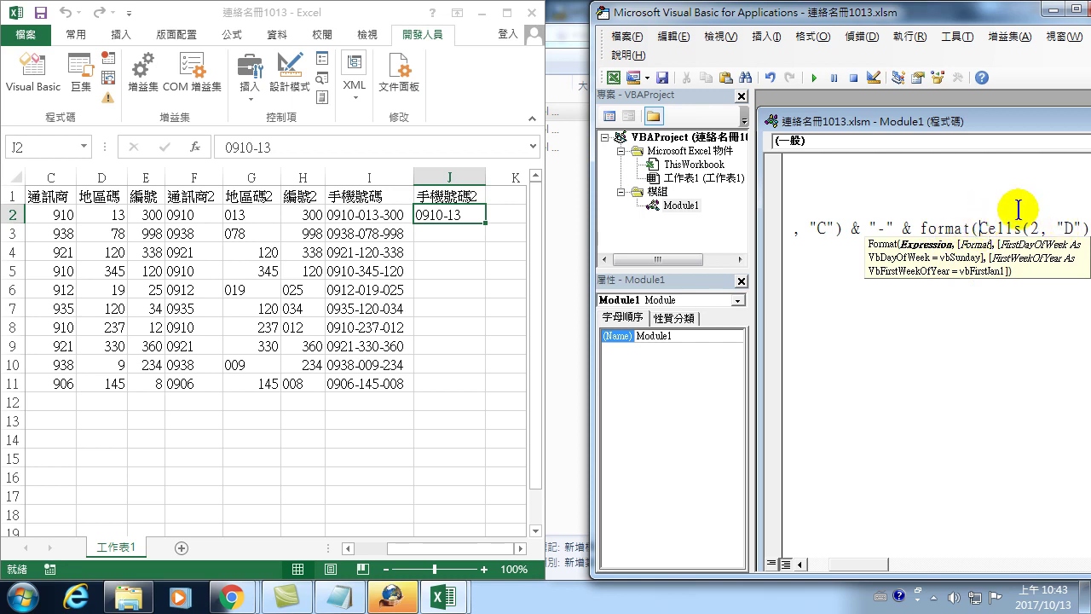
{"action": "left_click_drag", "start_coordinate": [874, 566], "coordinate": [889, 566]}
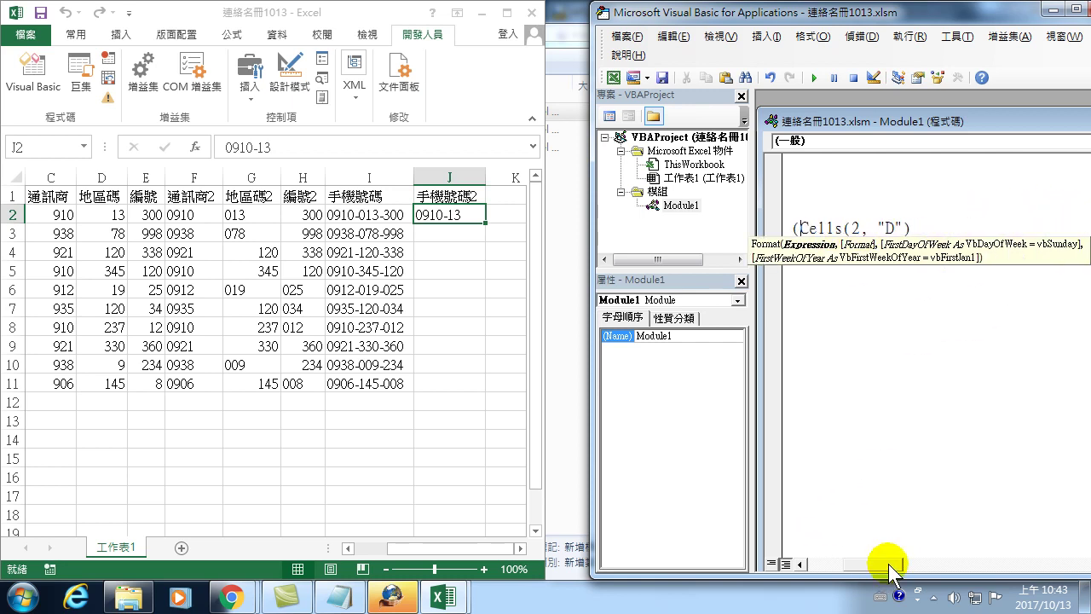
{"action": "type", "text": ", \""}
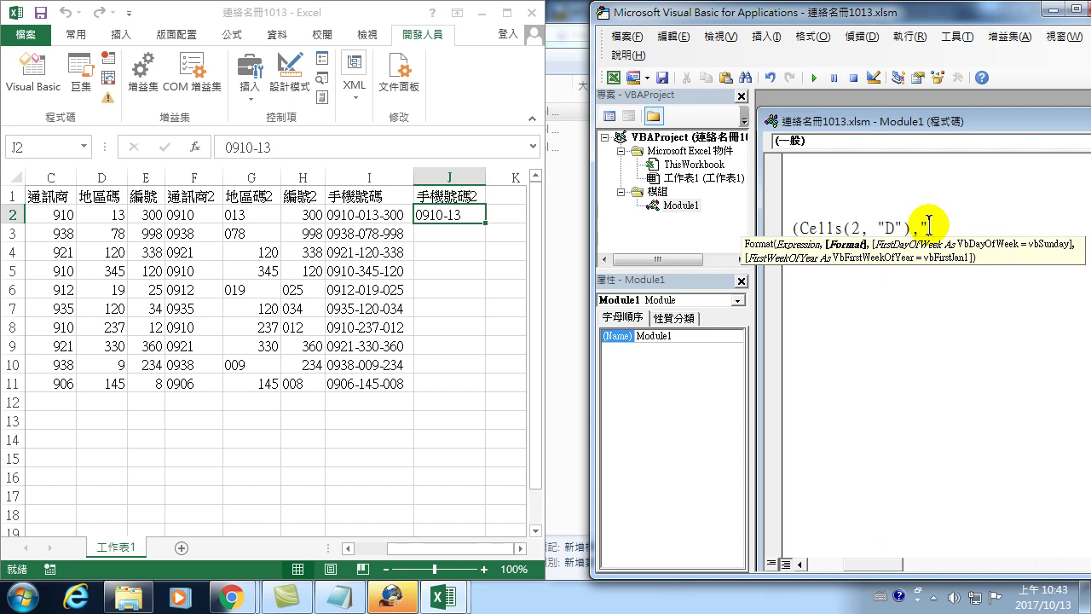
{"action": "type", "text": "000\""}
{"action": "type", "text": ")"}
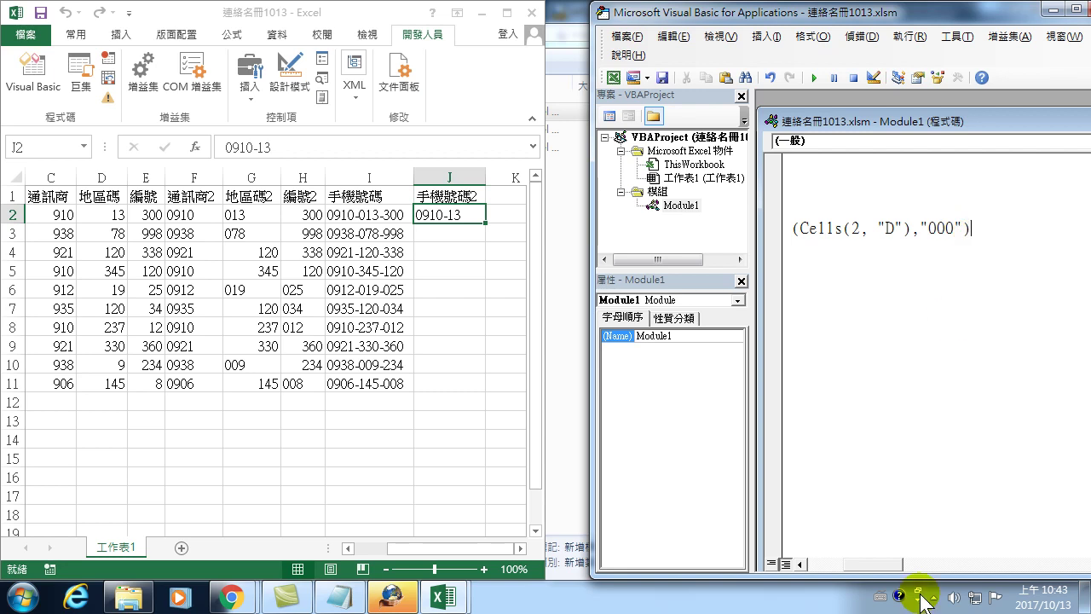
{"action": "left_click_drag", "start_coordinate": [893, 567], "coordinate": [875, 567]}
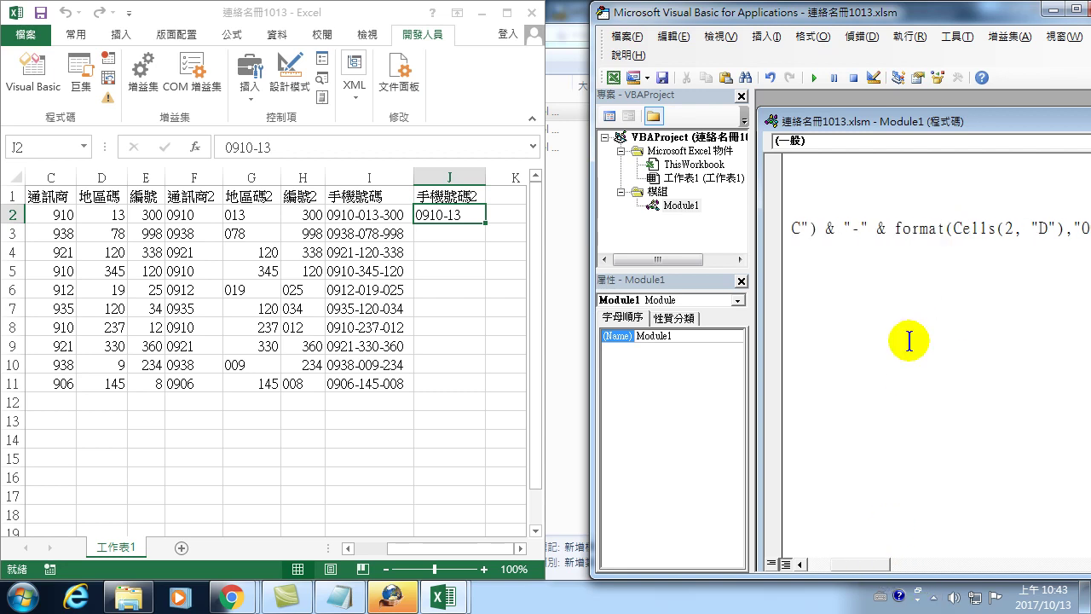
{"action": "left_click", "coordinate": [900, 270]}
{"action": "left_click_drag", "start_coordinate": [845, 563], "coordinate": [870, 566]}
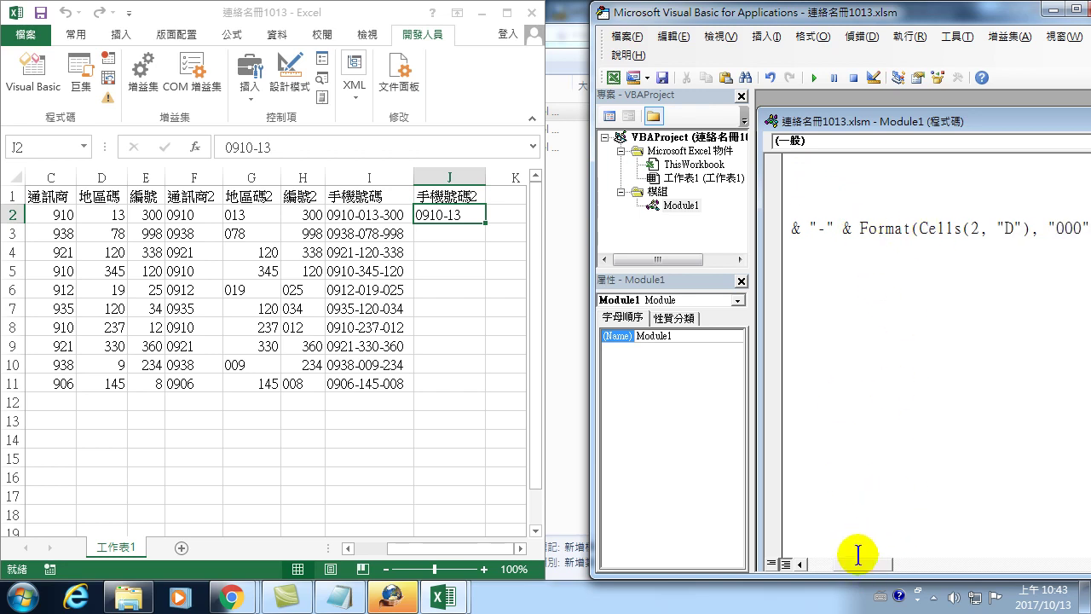
{"action": "left_click", "coordinate": [813, 77]}
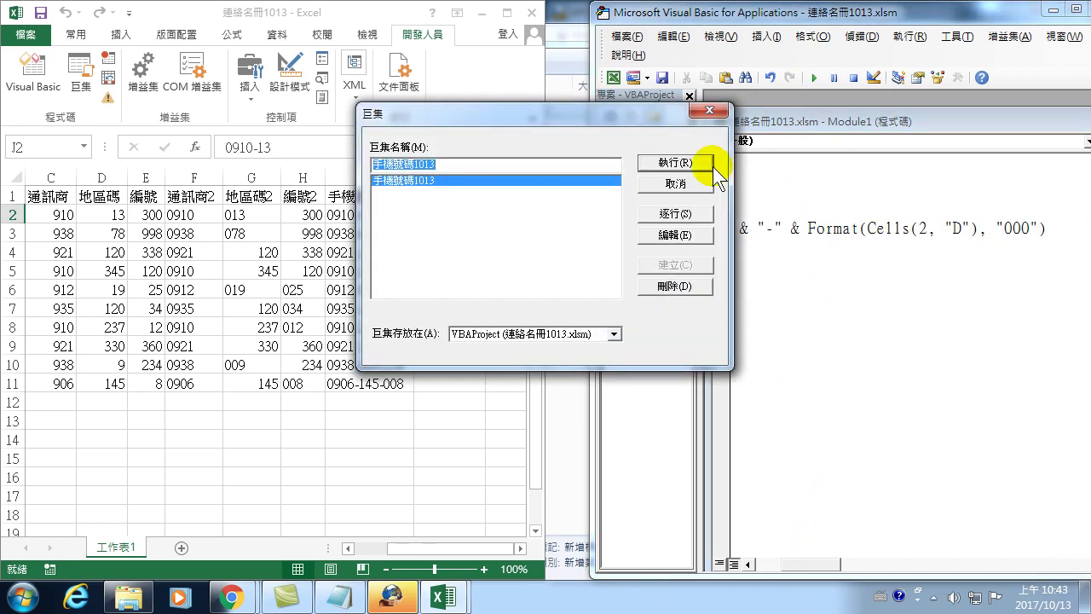
- Run 手機號碼1013 so J2 shows 0910-013, then change D2 to 3
{"action": "left_click", "coordinate": [684, 162]}
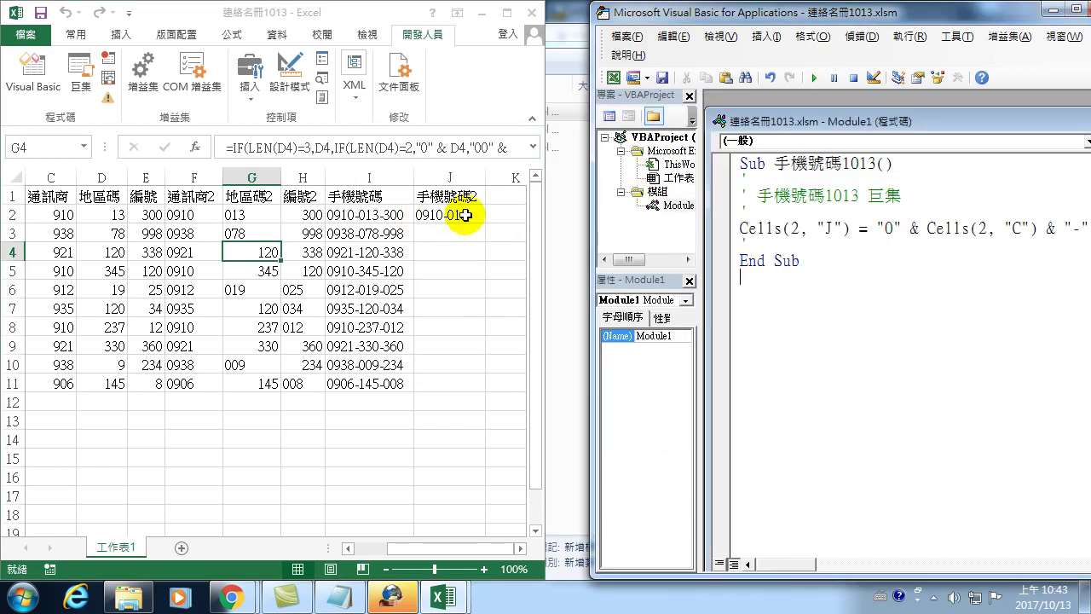
{"action": "left_click", "coordinate": [241, 215]}
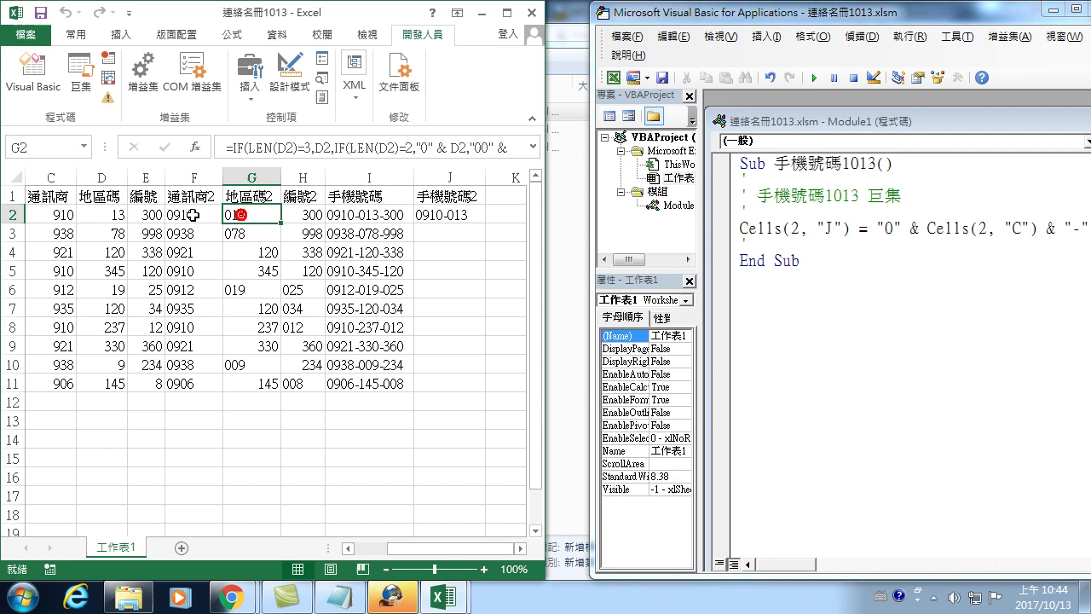
{"action": "left_click", "coordinate": [103, 214]}
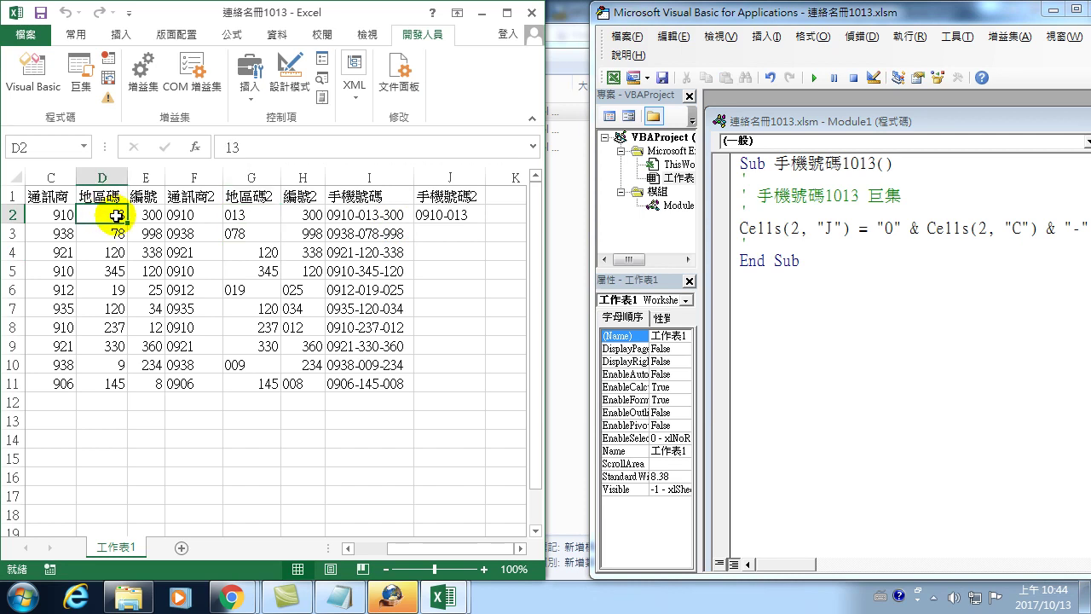
{"action": "type", "text": "3"}
{"action": "key", "text": "Return"}
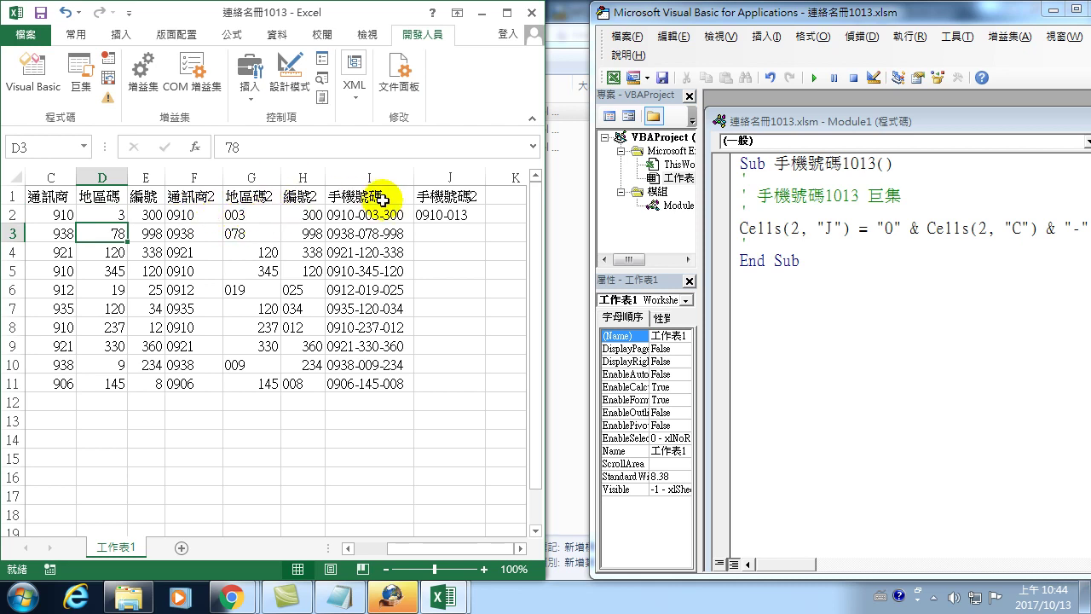
- Rerun the macro so J2 refreshes to 0910-003
{"action": "left_click", "coordinate": [778, 217]}
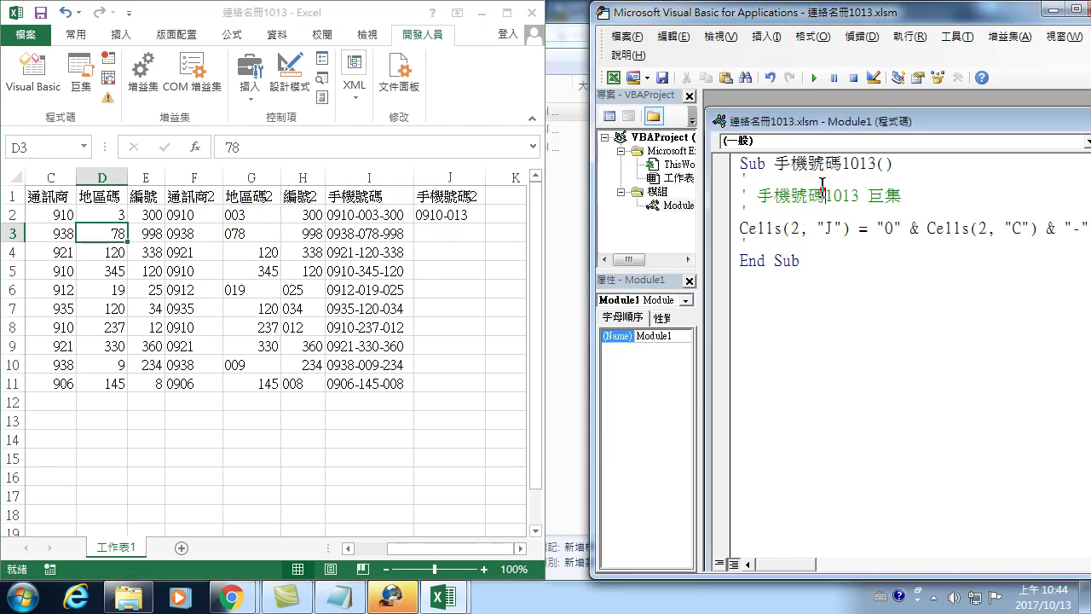
{"action": "left_click", "coordinate": [816, 77]}
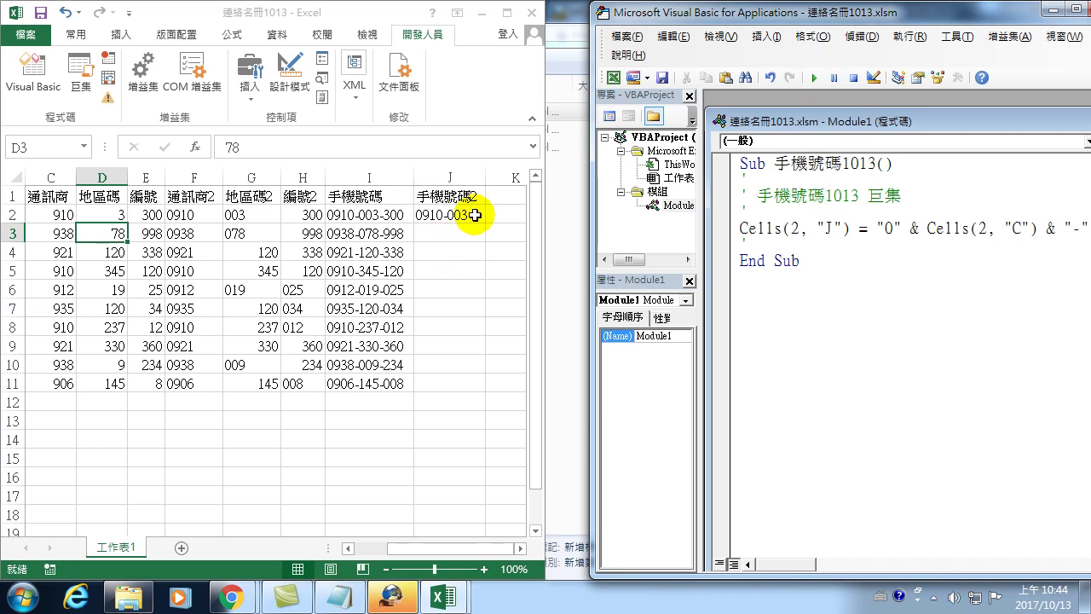
{"action": "left_click_drag", "start_coordinate": [774, 563], "coordinate": [824, 565]}
- Append a dash and Format(Cells(2,"E"),"000") to the end of the J2 code line
{"action": "left_click", "coordinate": [822, 232]}
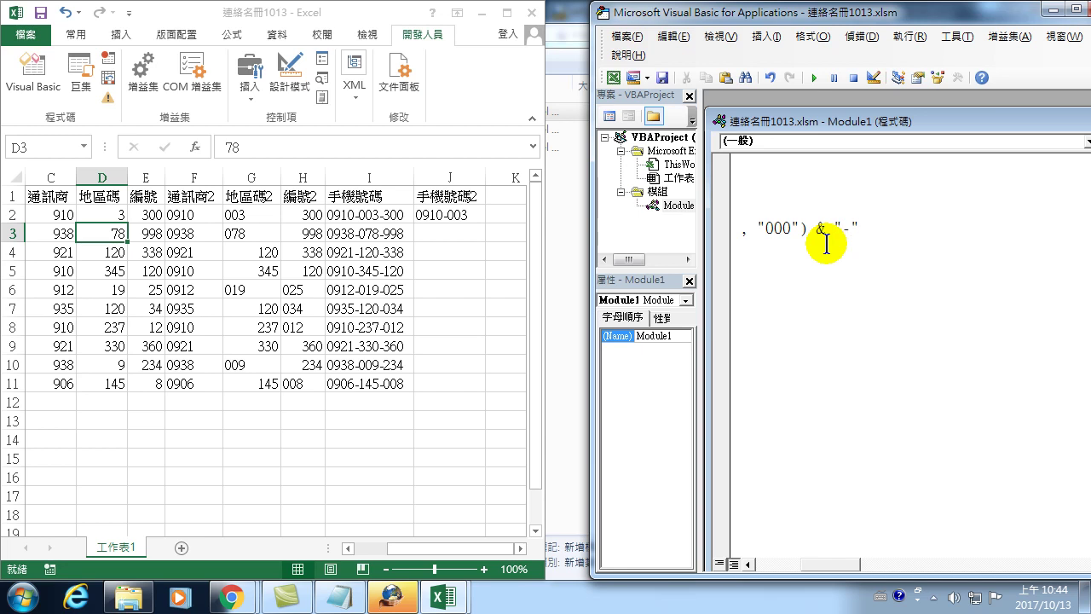
{"action": "type", "text": " & "}
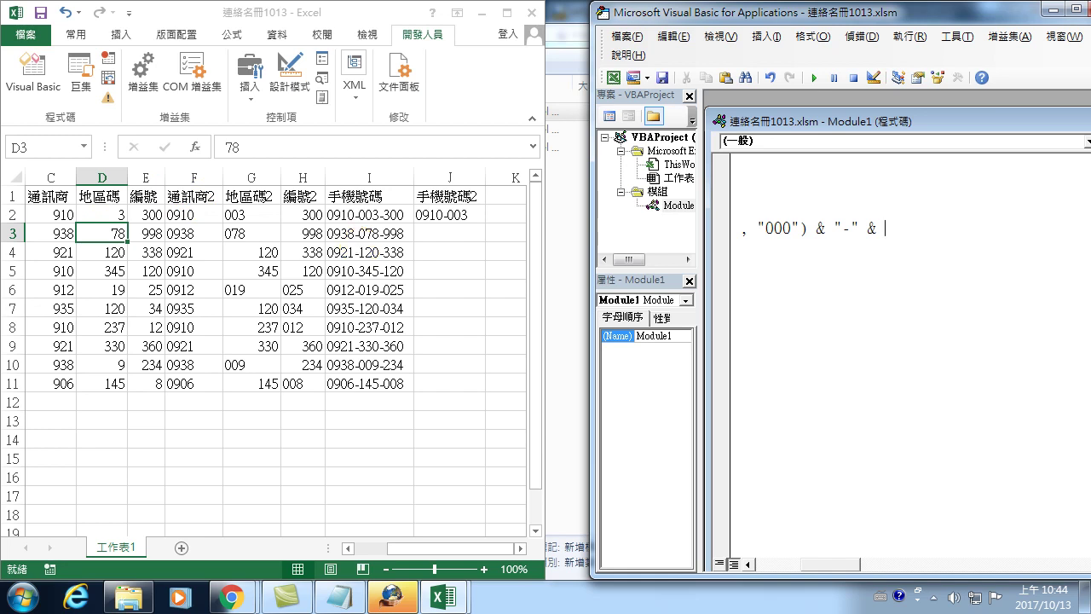
{"action": "type", "text": "cells(2"}
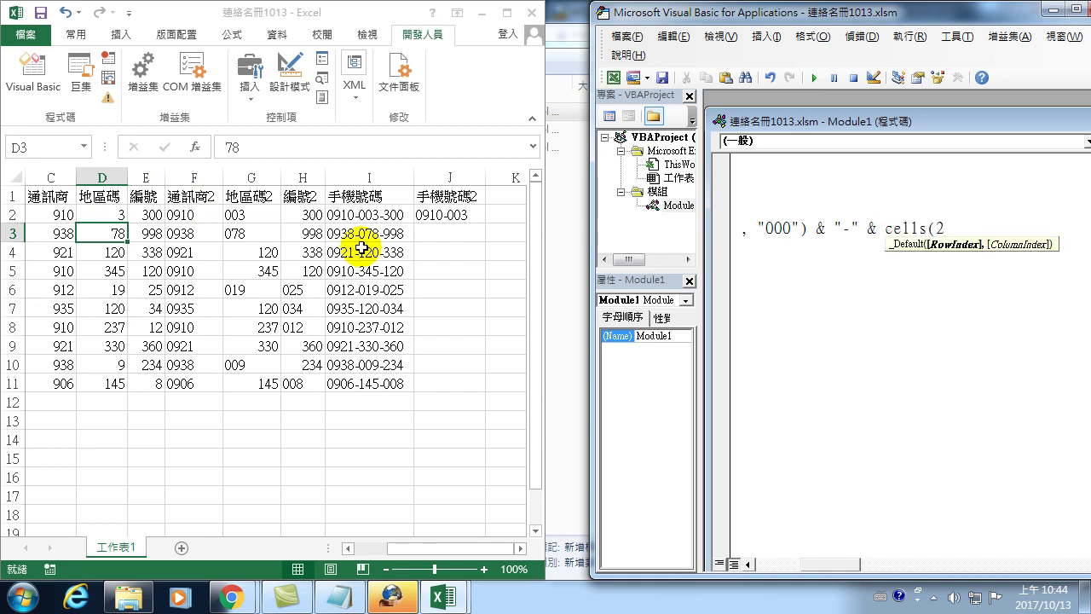
{"action": "type", "text": ",\"E\""}
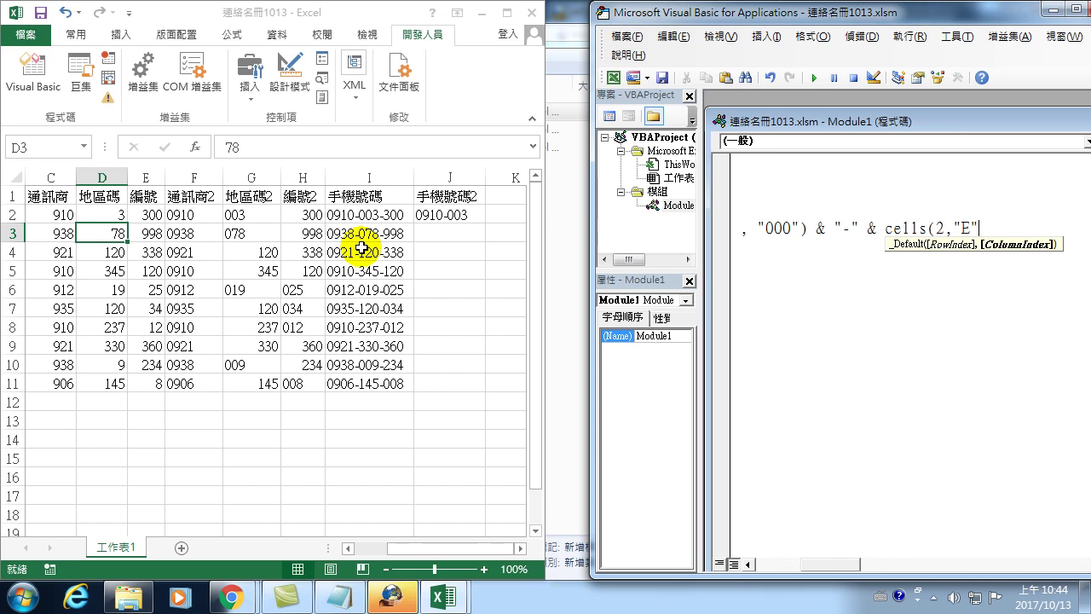
{"action": "type", "text": ")"}
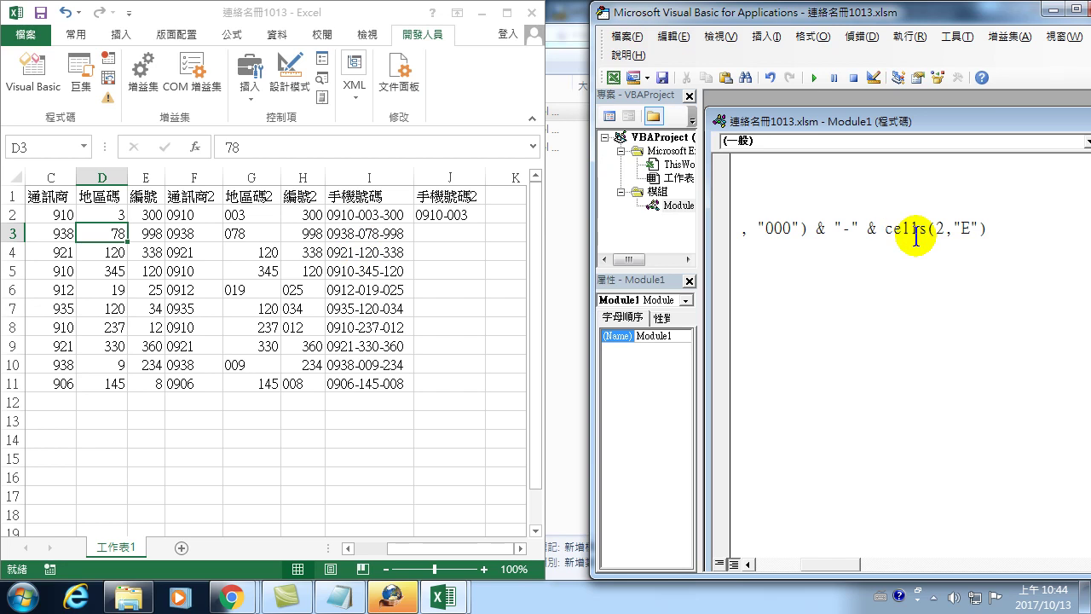
{"action": "type", "text": "format"}
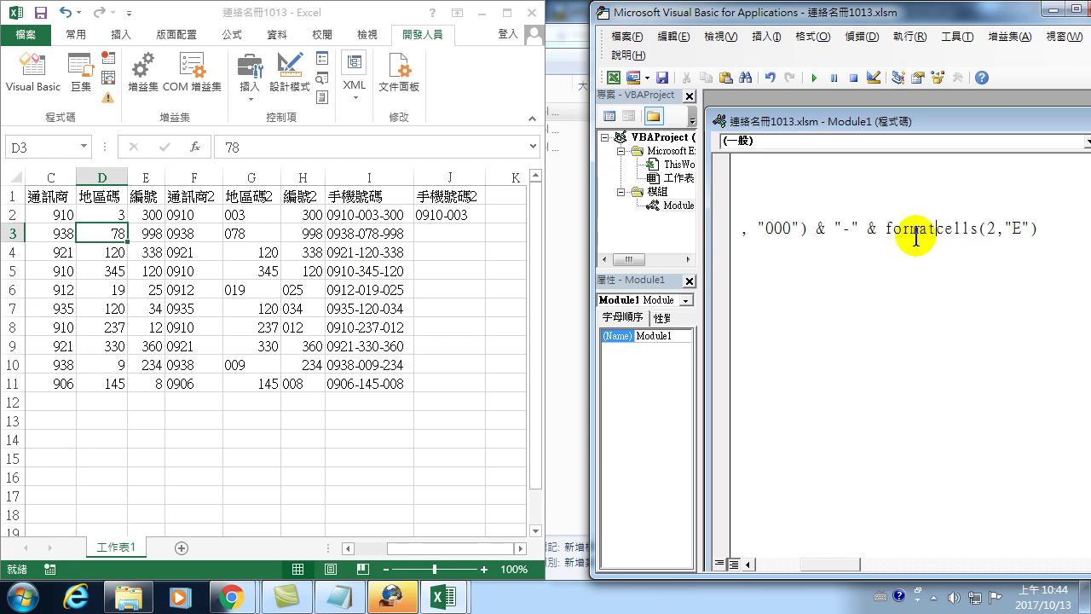
{"action": "type", "text": "("}
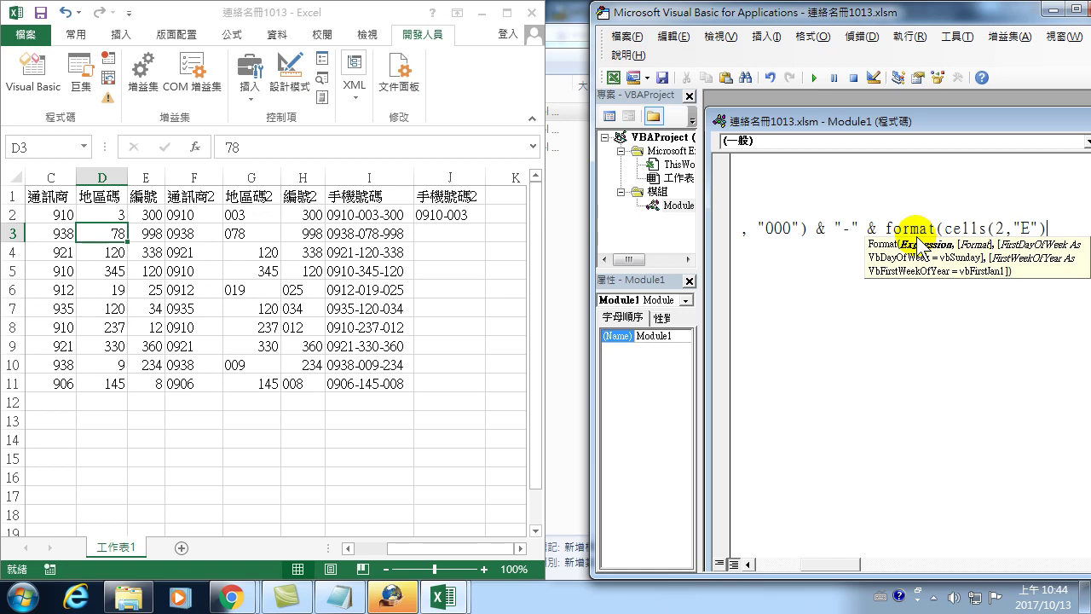
{"action": "type", "text": ","}
{"action": "type", "text": "000"}
{"action": "left_click", "coordinate": [915, 237]}
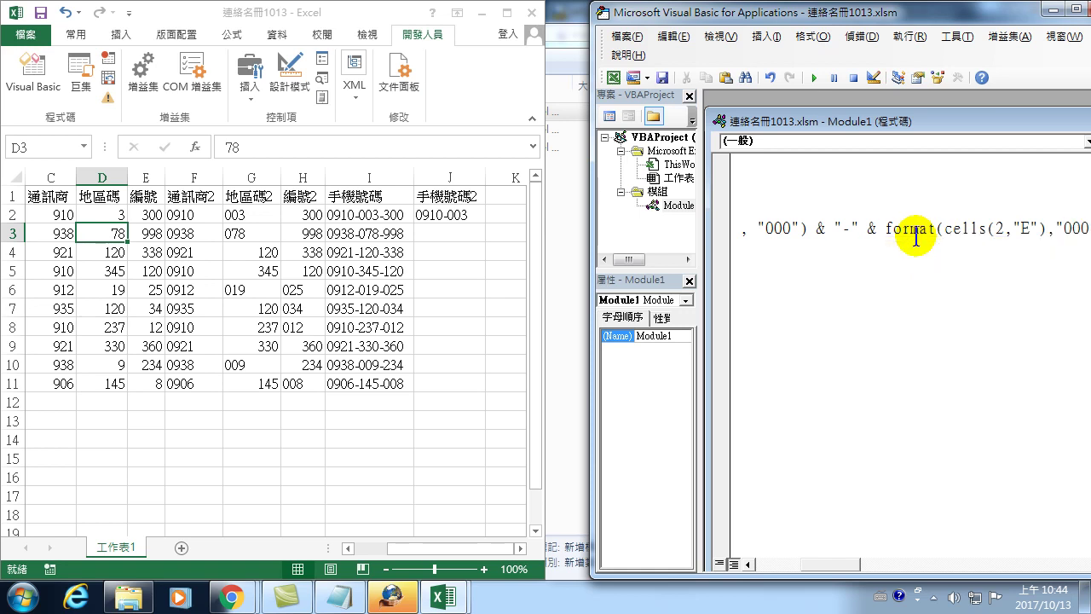
{"action": "left_click_drag", "start_coordinate": [819, 562], "coordinate": [828, 561]}
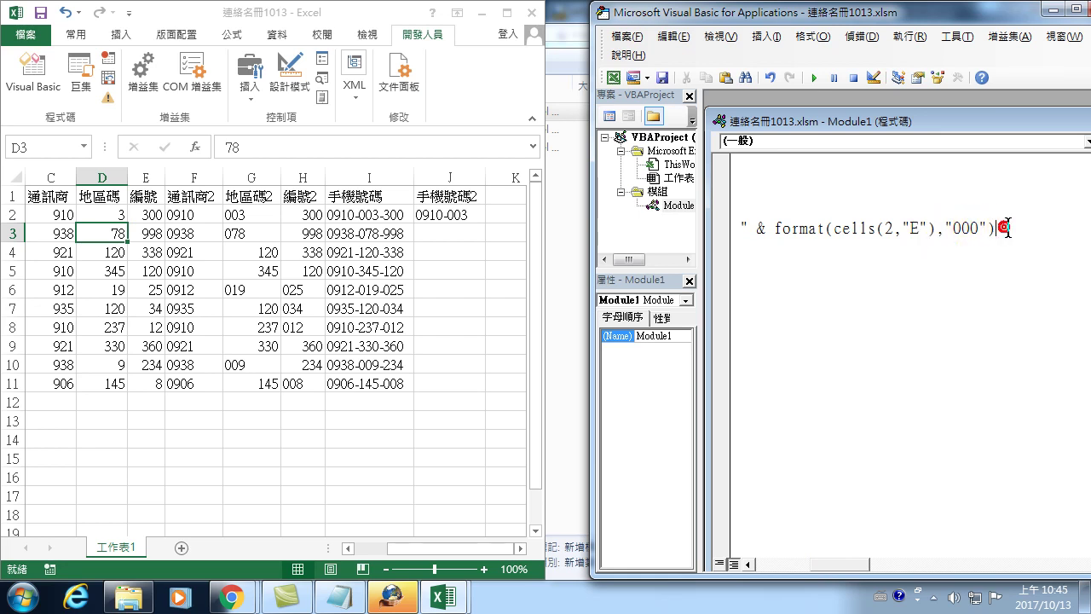
{"action": "left_click", "coordinate": [815, 78]}
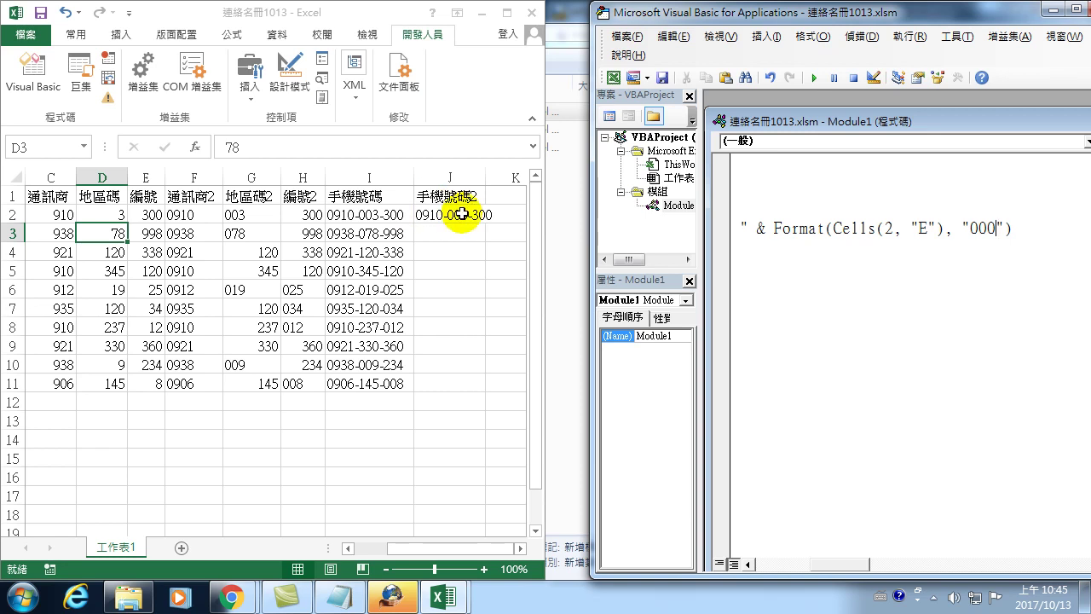
{"action": "left_click", "coordinate": [1072, 12]}
{"action": "left_click_drag", "start_coordinate": [246, 538], "coordinate": [156, 546]}
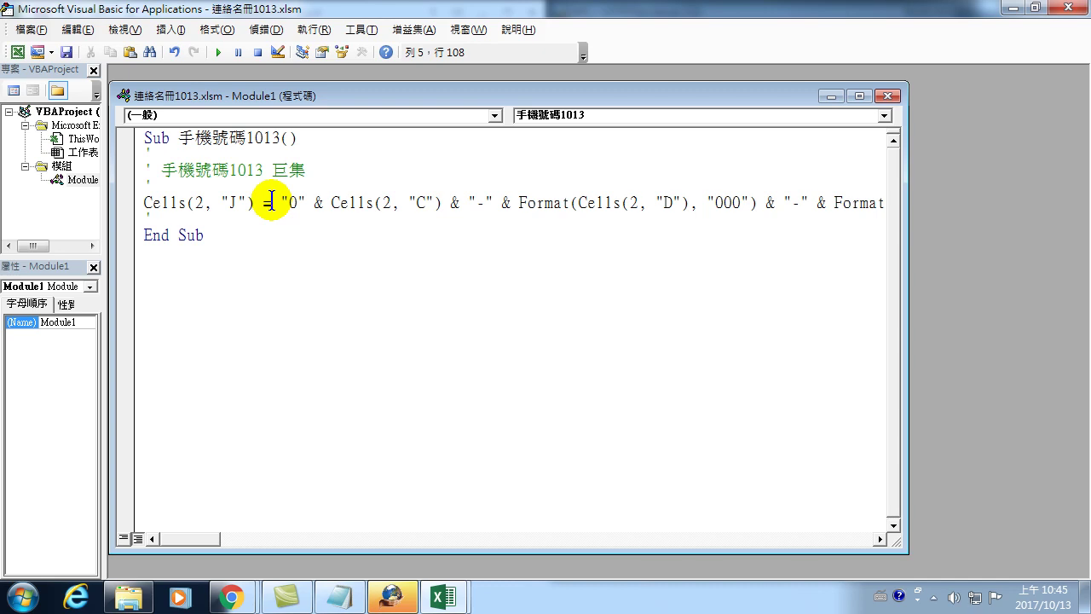
{"action": "mouse_move", "coordinate": [142, 202]}
{"action": "left_mouse_down"}
{"action": "mouse_move", "coordinate": [760, 209]}
{"action": "mouse_move", "coordinate": [750, 217]}
{"action": "left_mouse_up"}
{"action": "left_click", "coordinate": [569, 208]}
{"action": "left_click", "coordinate": [519, 205]}
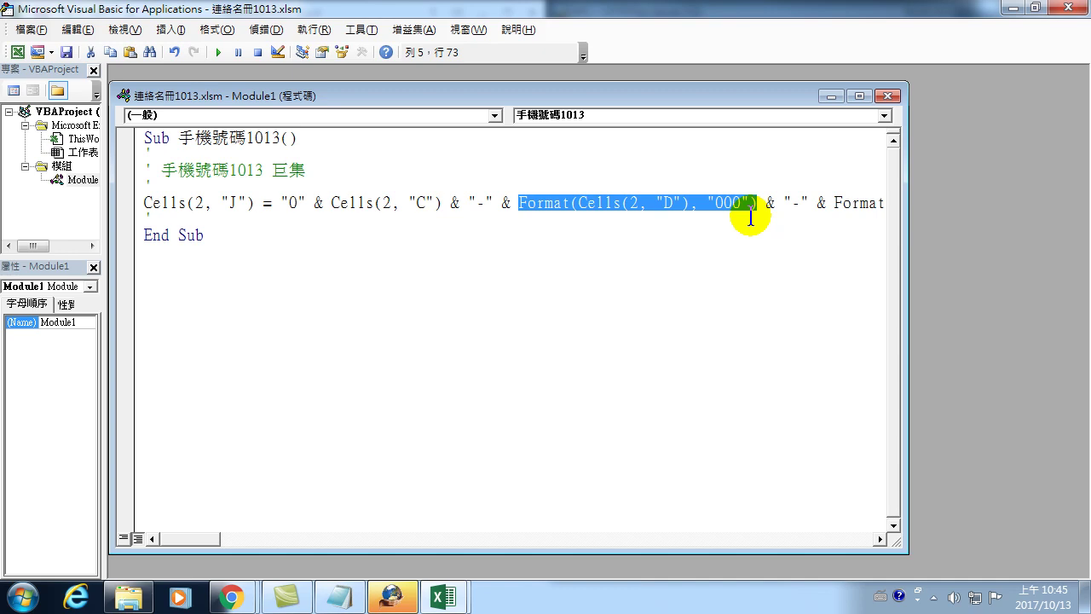
{"action": "double_click", "coordinate": [622, 8]}
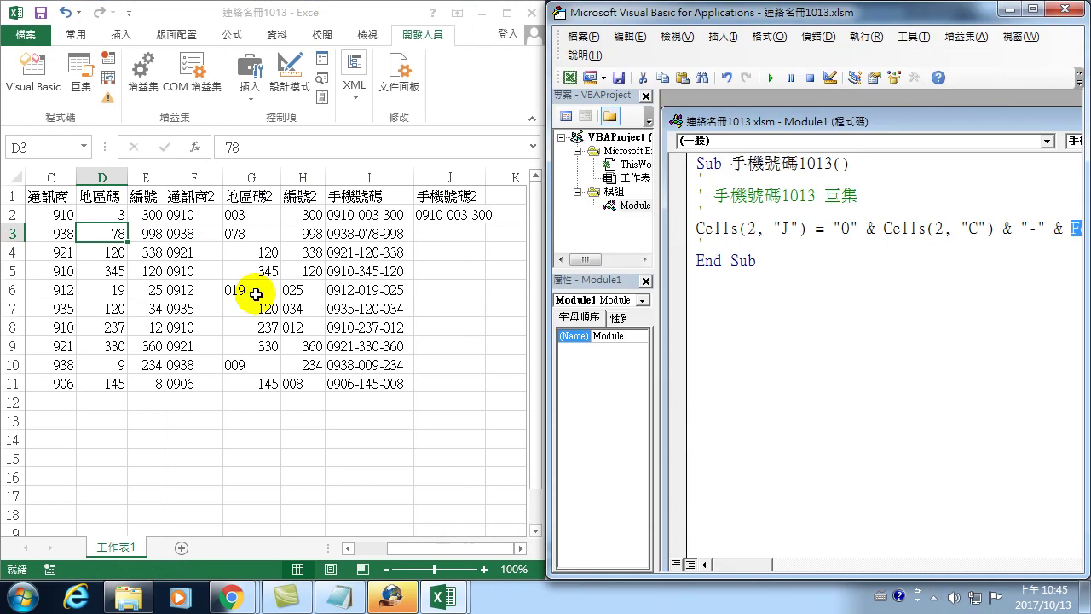
- Clear the area code in D2 and run the macro with it empty
{"action": "left_click", "coordinate": [113, 214]}
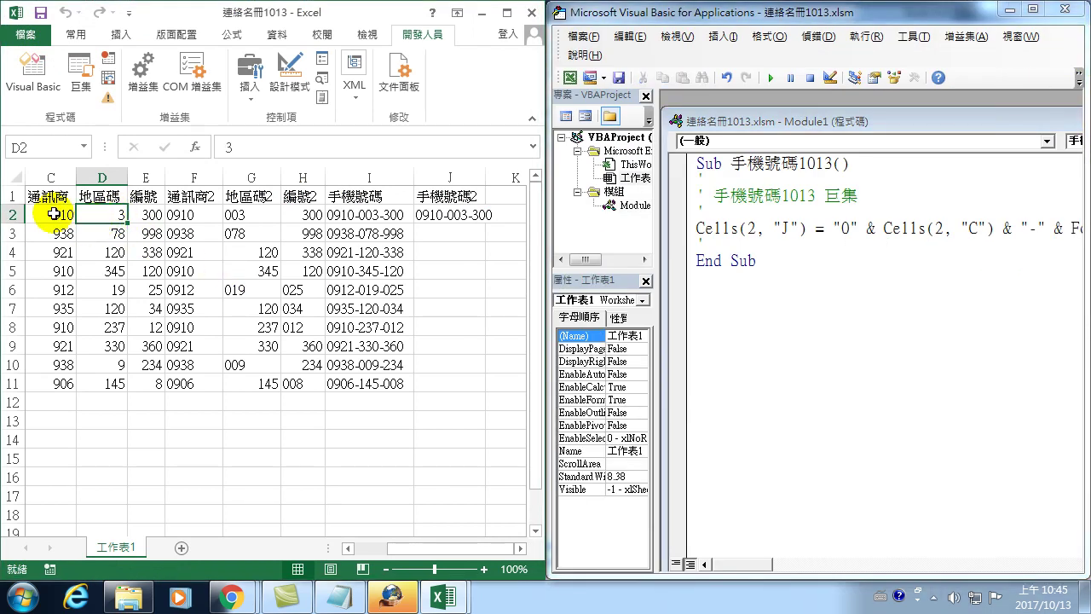
{"action": "left_click", "coordinate": [54, 214]}
{"action": "left_click", "coordinate": [109, 211]}
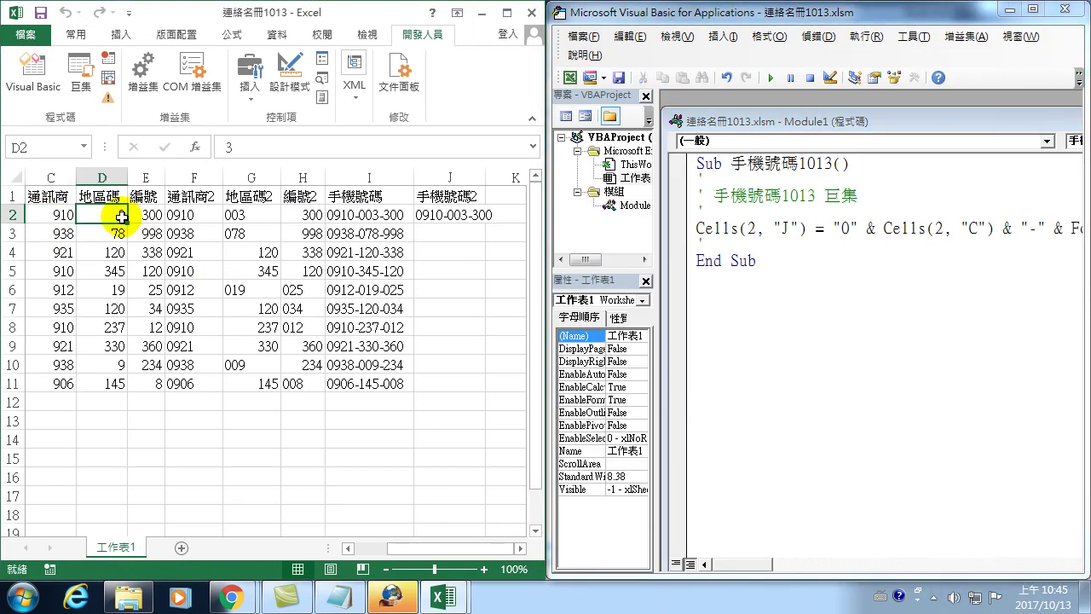
{"action": "key", "text": "Delete"}
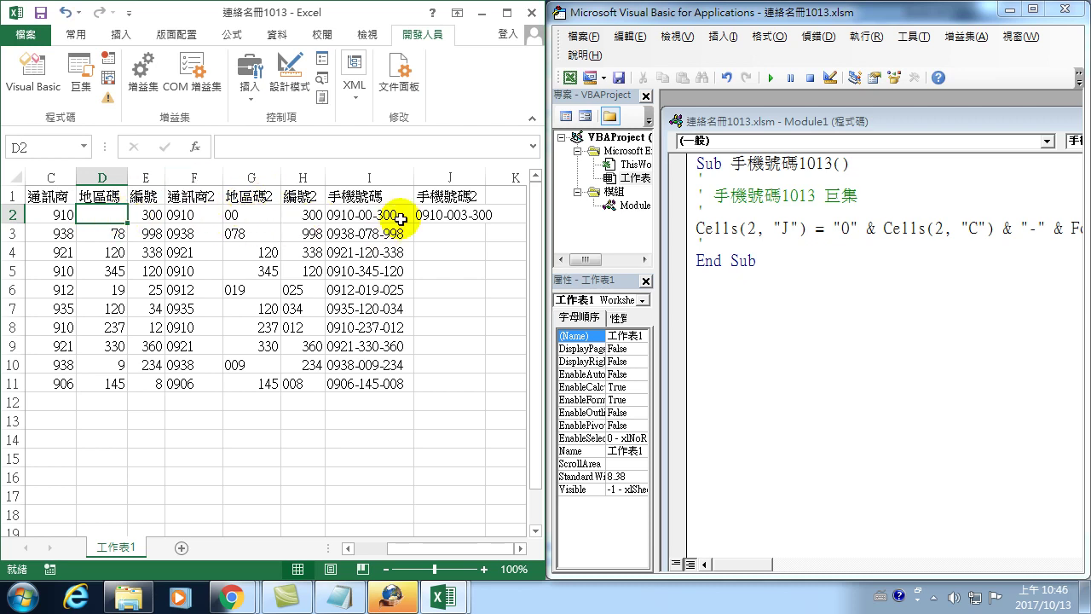
{"action": "left_click", "coordinate": [843, 228]}
{"action": "left_click", "coordinate": [771, 78]}
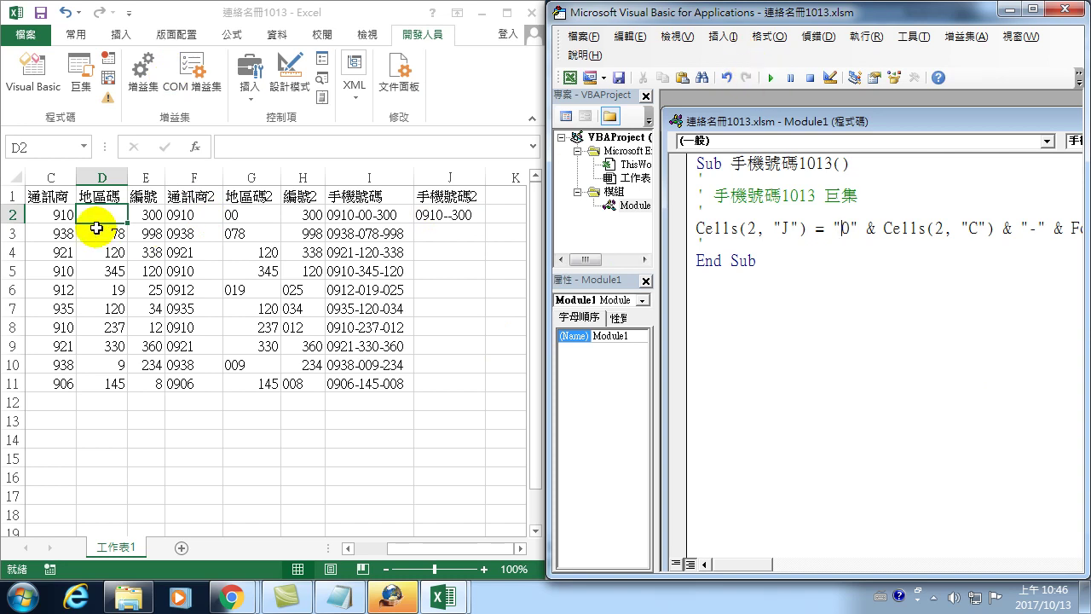
{"action": "type", "text": "123"}
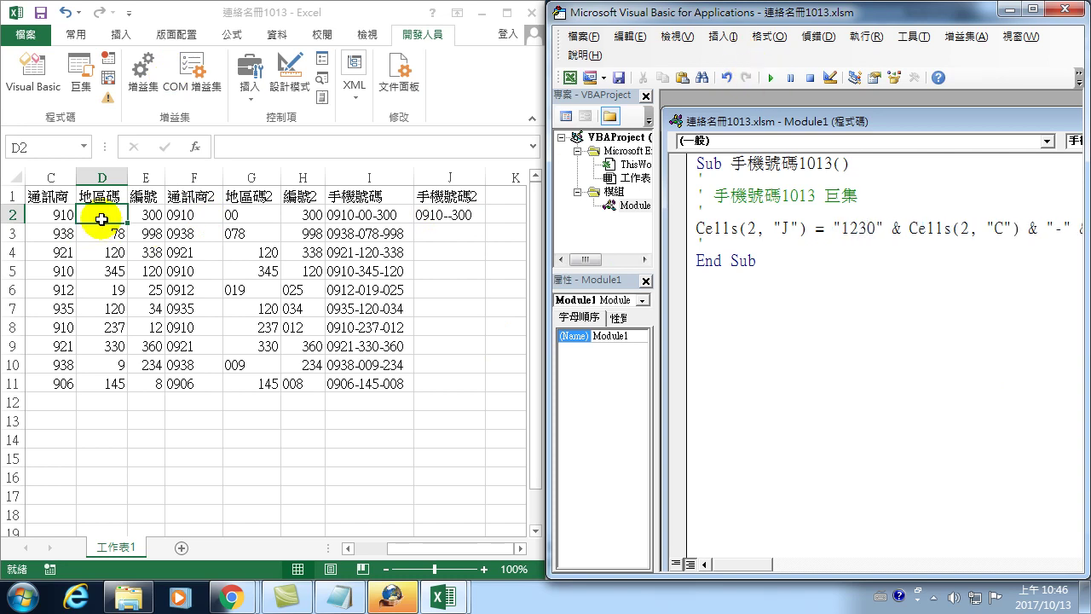
{"action": "key", "text": "ctrl+z"}
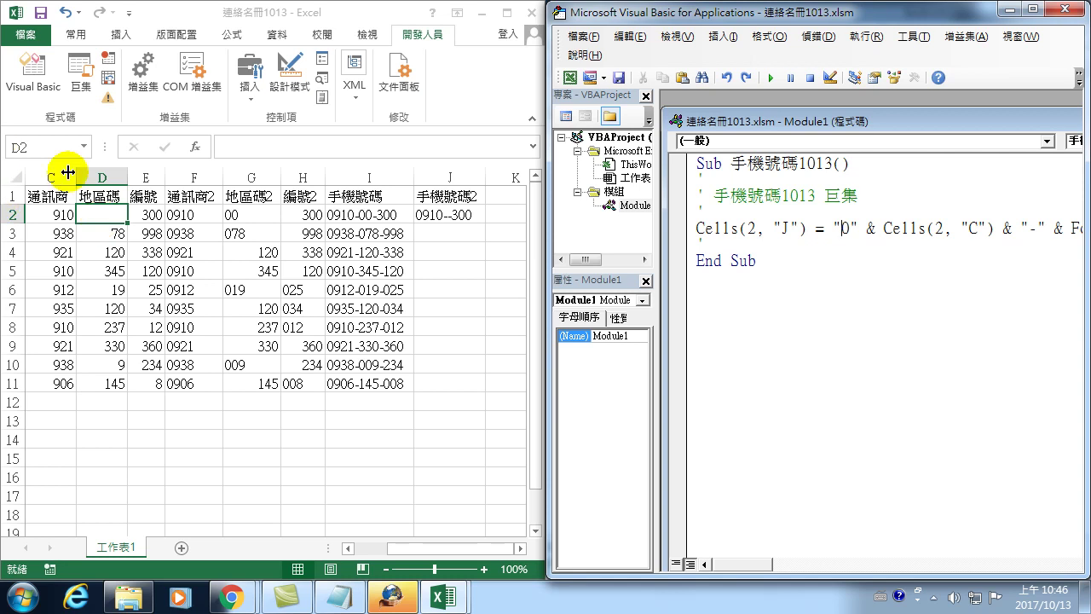
{"action": "left_click", "coordinate": [103, 220]}
{"action": "type", "text": "12"}
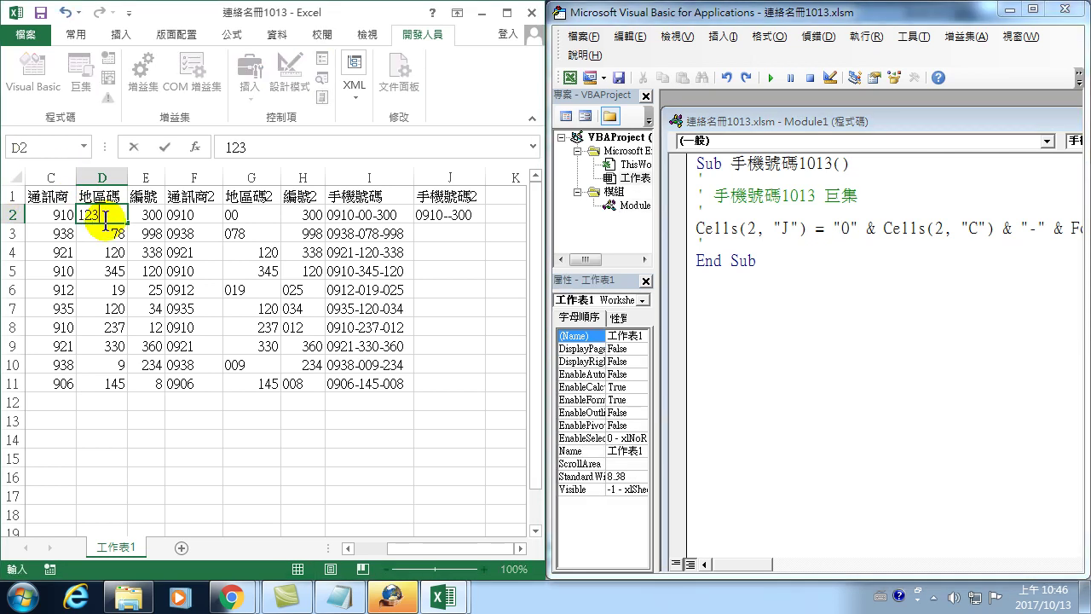
{"action": "type", "text": "3"}
{"action": "key", "text": "Return"}
{"action": "left_click", "coordinate": [771, 77]}
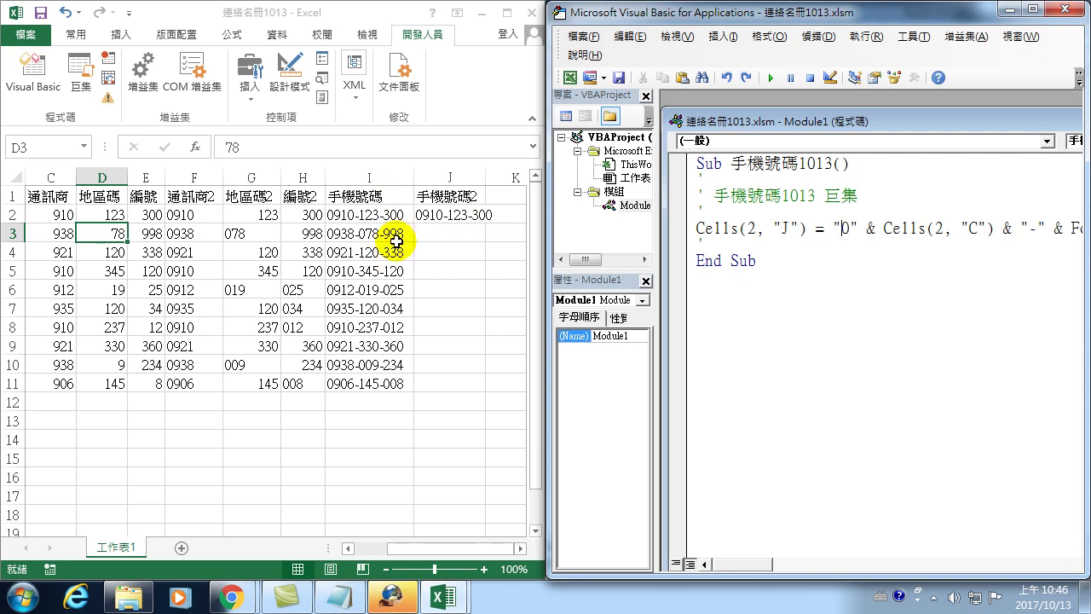